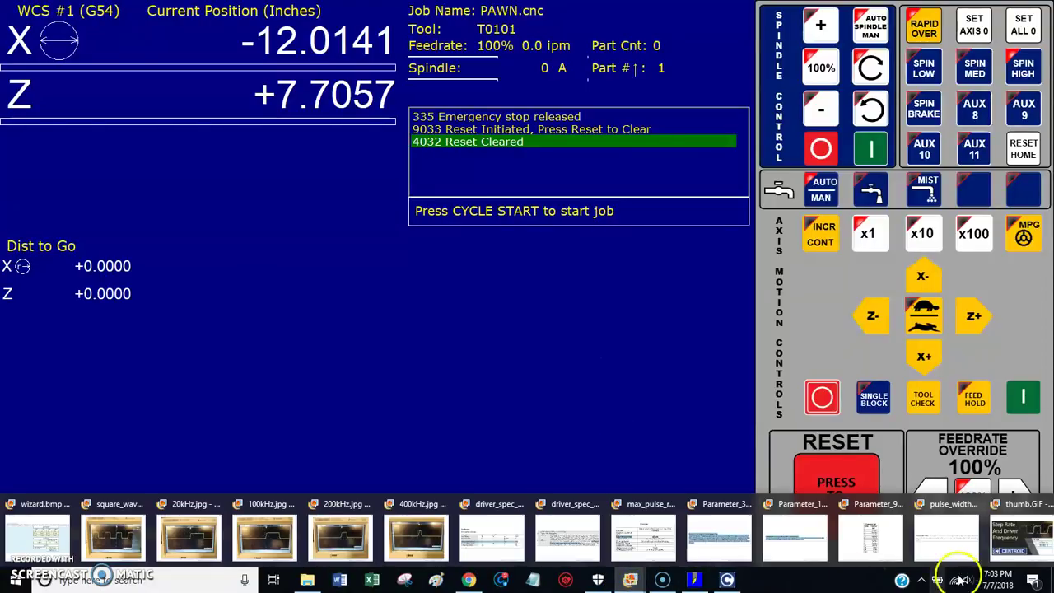
# Step: Show the 'Step Rate And Driver Frequency' title image (thumb.GIF) over the CNC12 lathe screen
pyautogui.click(1021, 535)
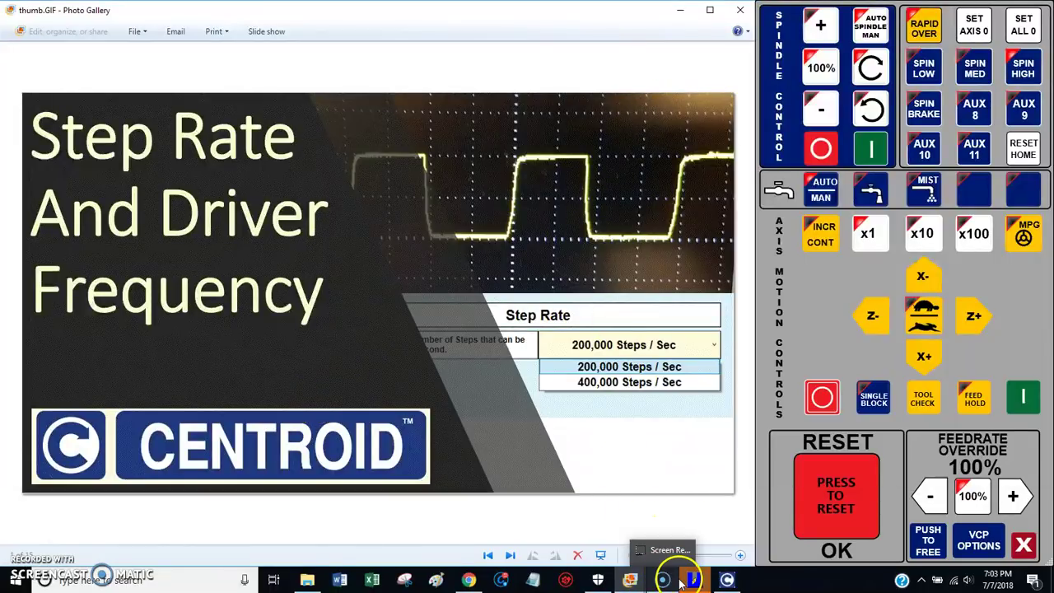
# Step: View the maximum pulse rate spec table, max_pulse_rate.GIF, in Photo Gallery
pyautogui.click(631, 581)
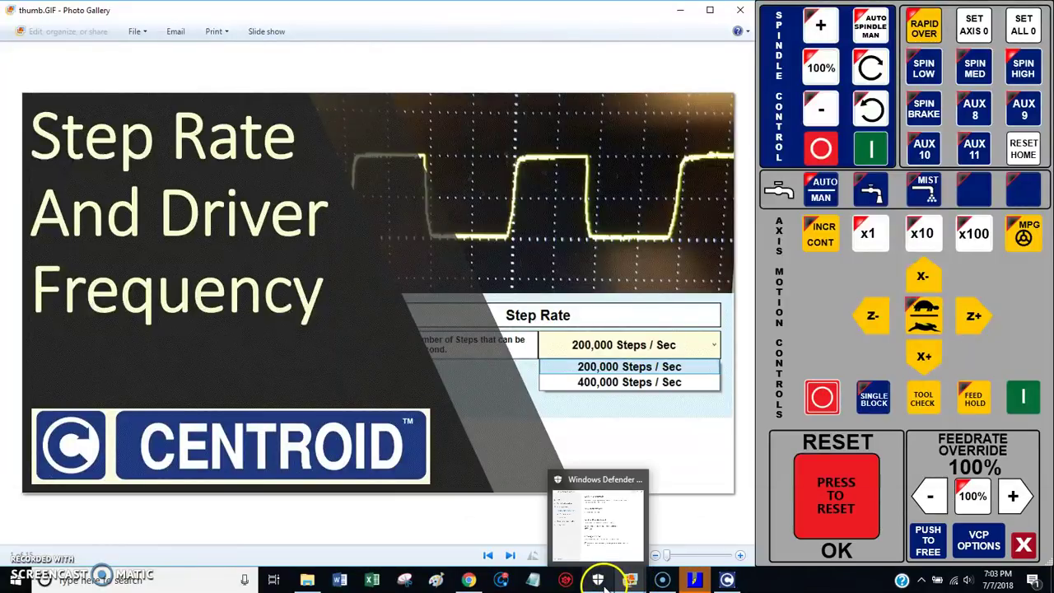
pyautogui.moveTo(631, 581)
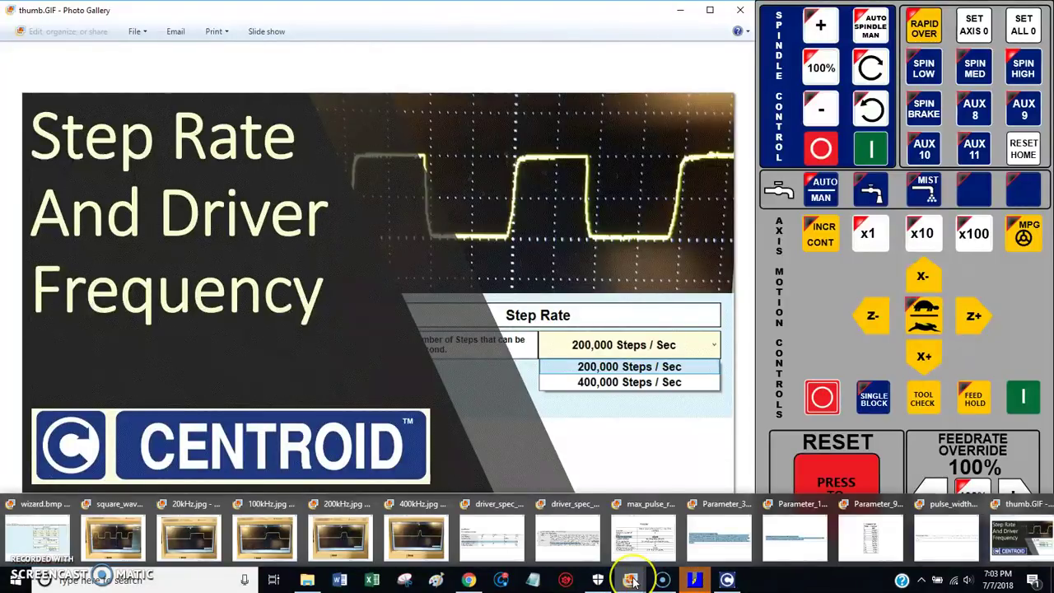
pyautogui.click(644, 536)
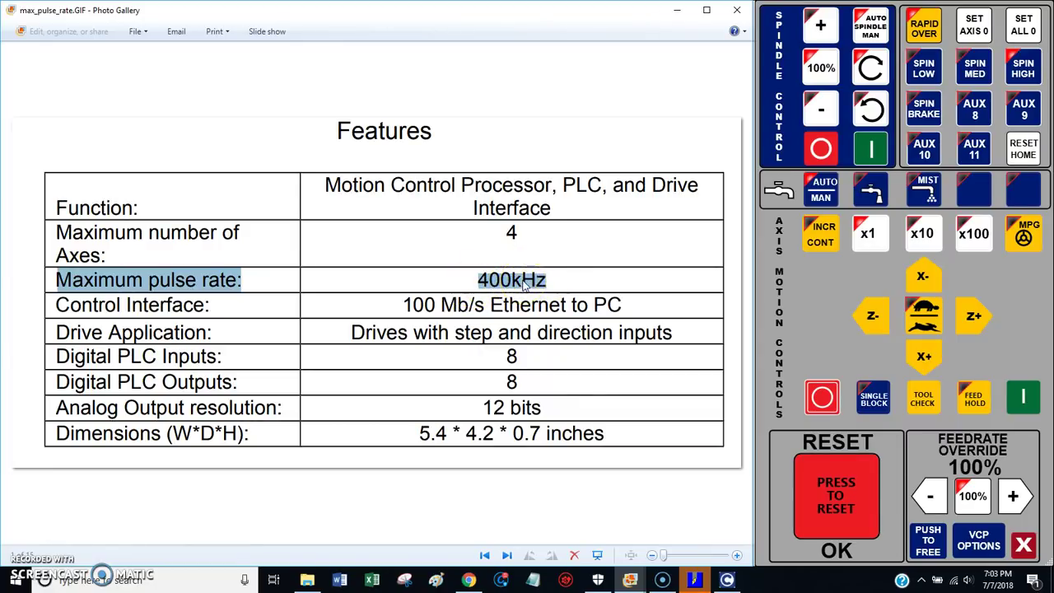
# Step: Switch to wizard.bmp, the configuration wizard offering 200,000 or 400,000 Steps / Sec
pyautogui.moveTo(630, 582)
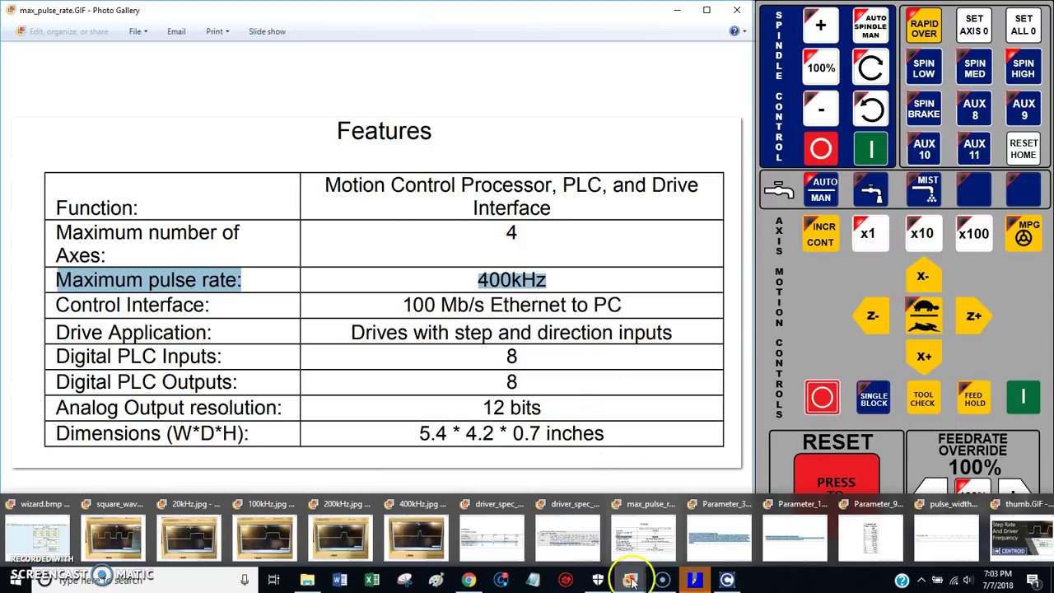
pyautogui.click(33, 531)
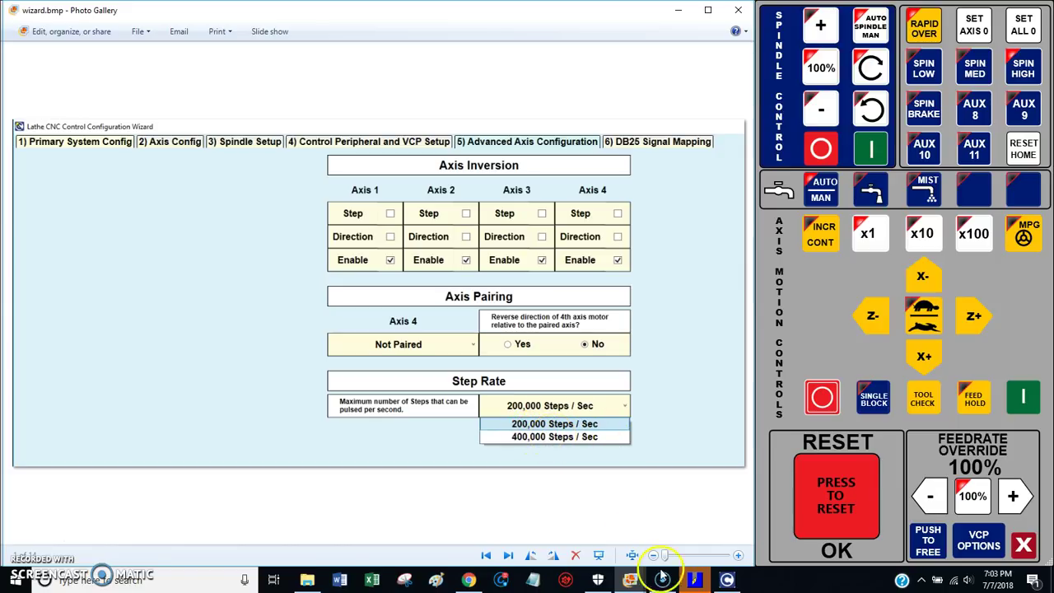
pyautogui.moveTo(629, 580)
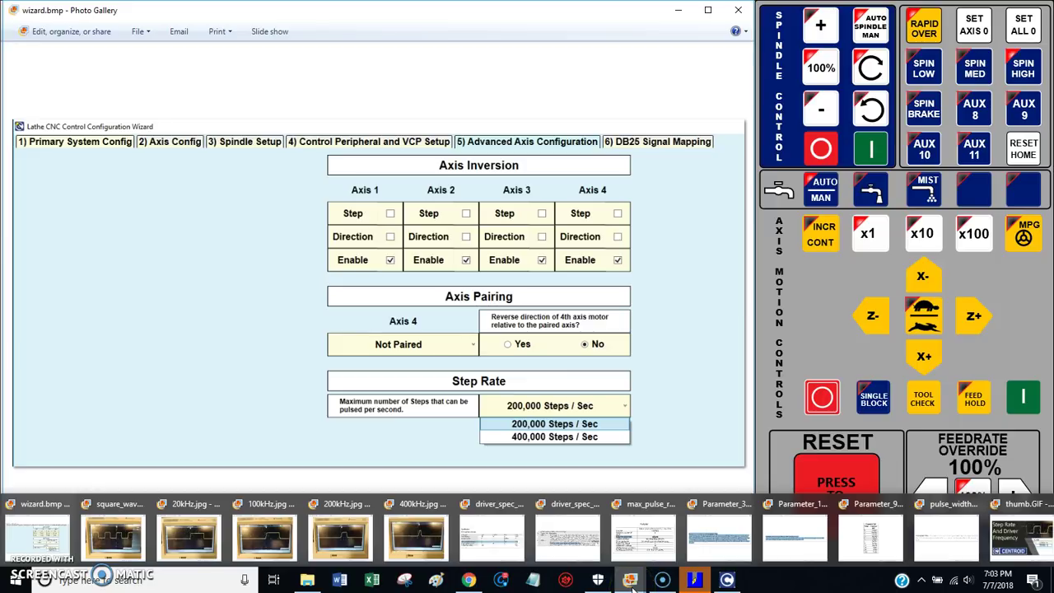
# Step: View the square_wave.jpg oscilloscope photo, then return to the wizard.bmp Step Rate screenshot
pyautogui.click(107, 535)
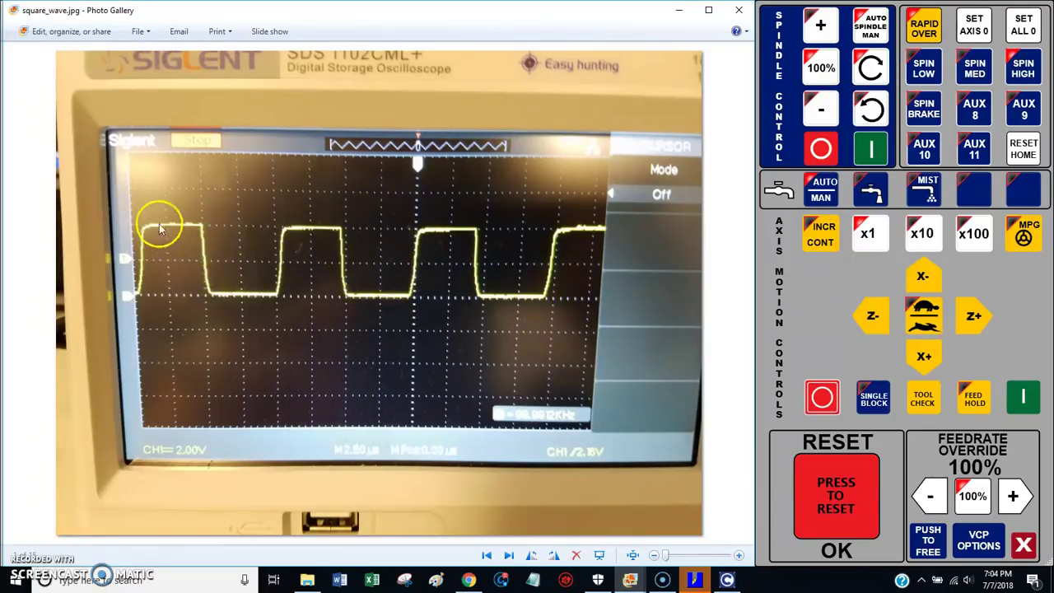
pyautogui.moveTo(630, 578)
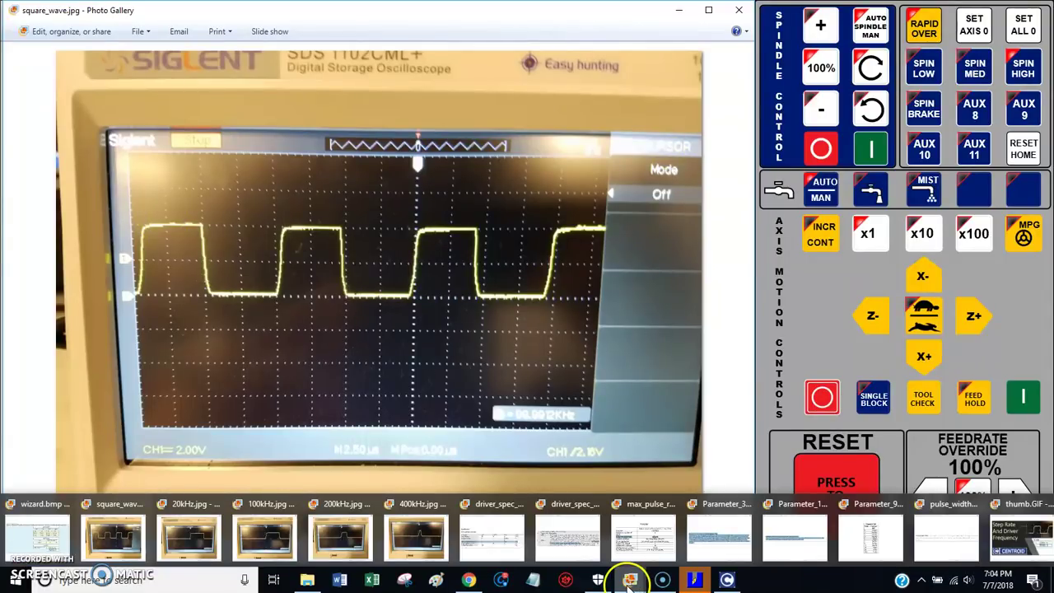
pyautogui.click(47, 529)
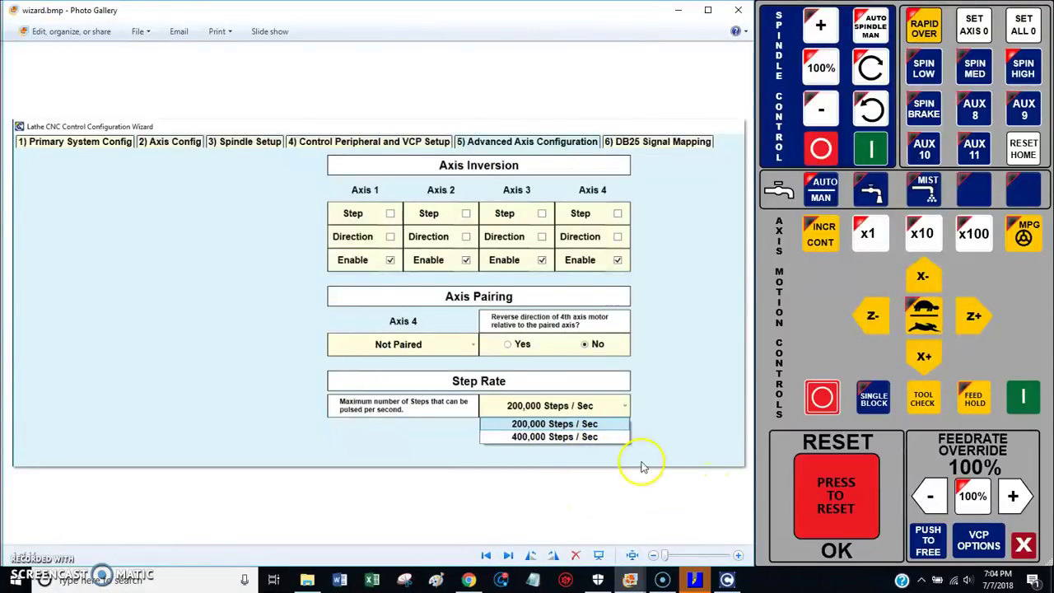
# Step: Bring the Centroid CNC12 lathe control screen with job PAWN.cnc back to the front
pyautogui.moveTo(629, 580)
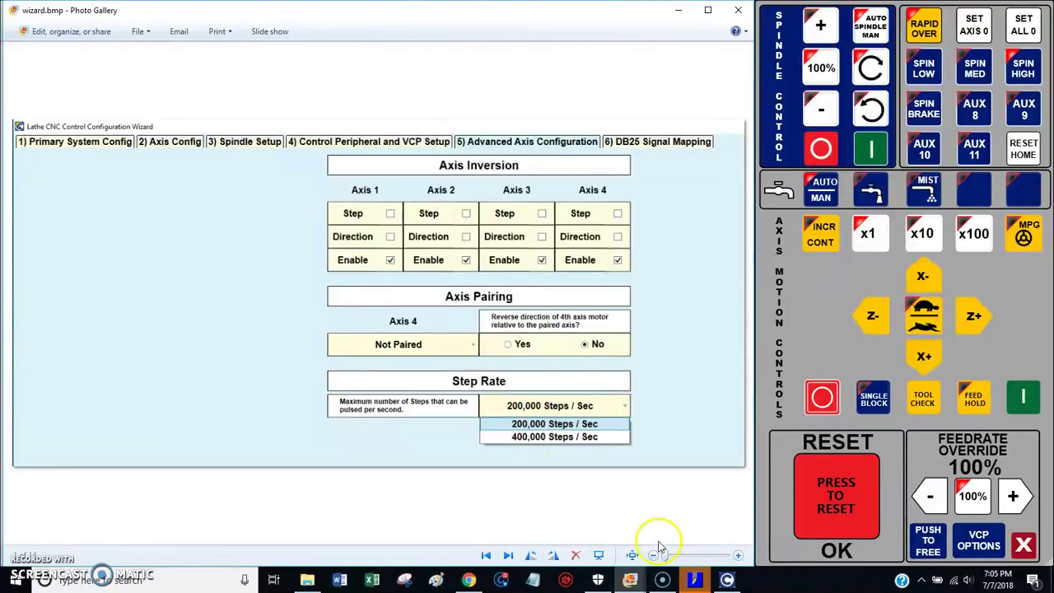
pyautogui.moveTo(694, 576)
pyautogui.click(677, 509)
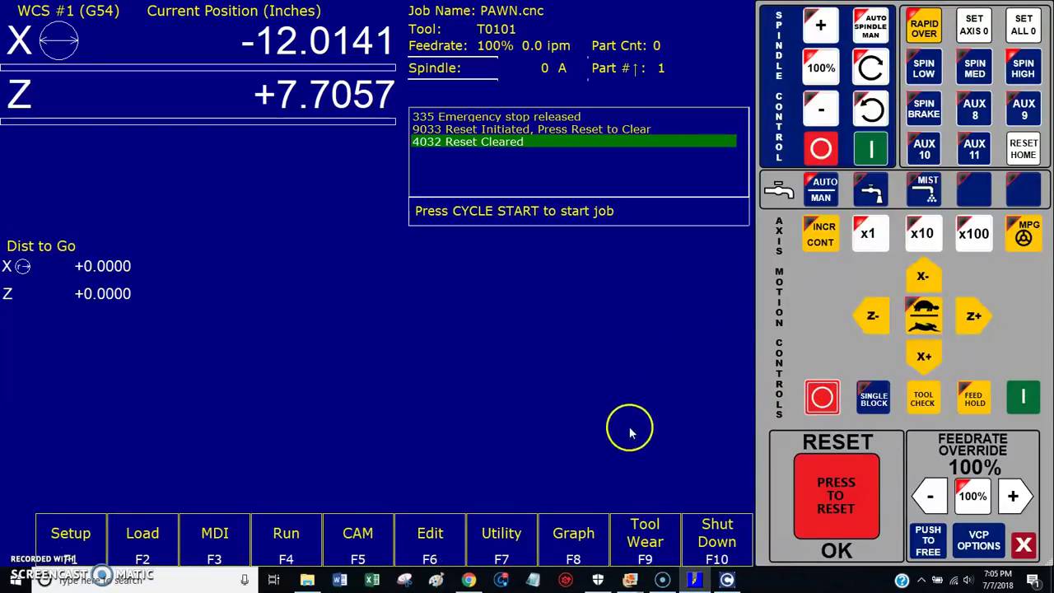
# Step: In MDI, submit G98 and then the G1W100.F1. move block
pyautogui.click(214, 537)
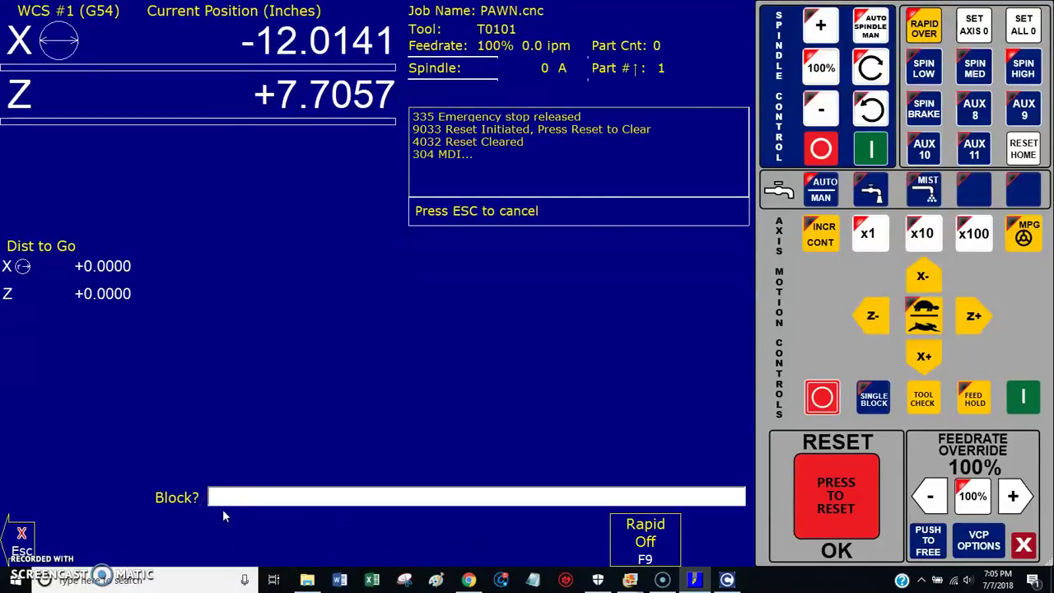
pyautogui.write('G9')
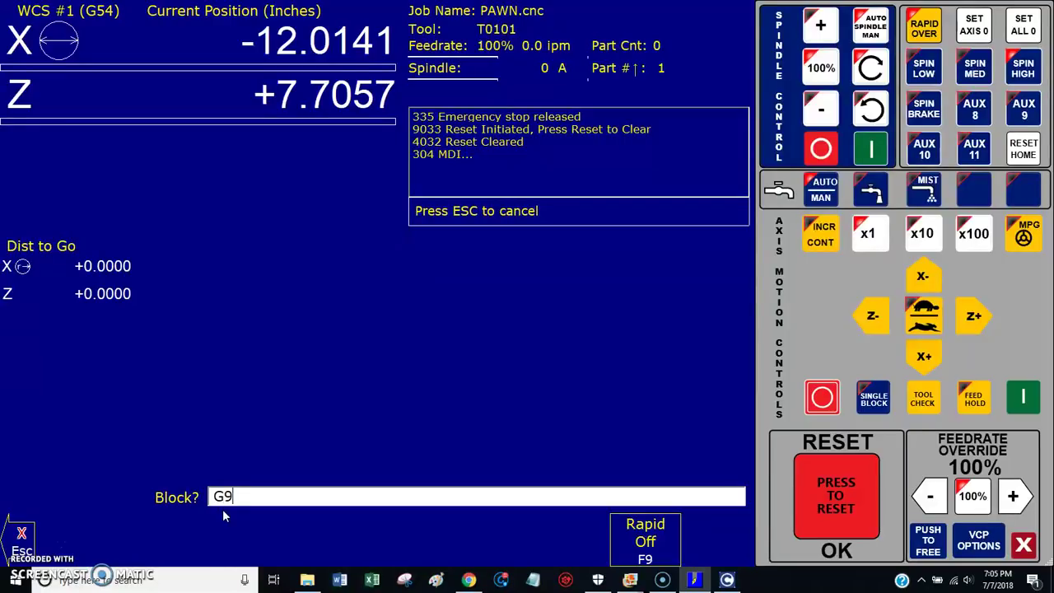
pyautogui.write('8')
pyautogui.press('Return')
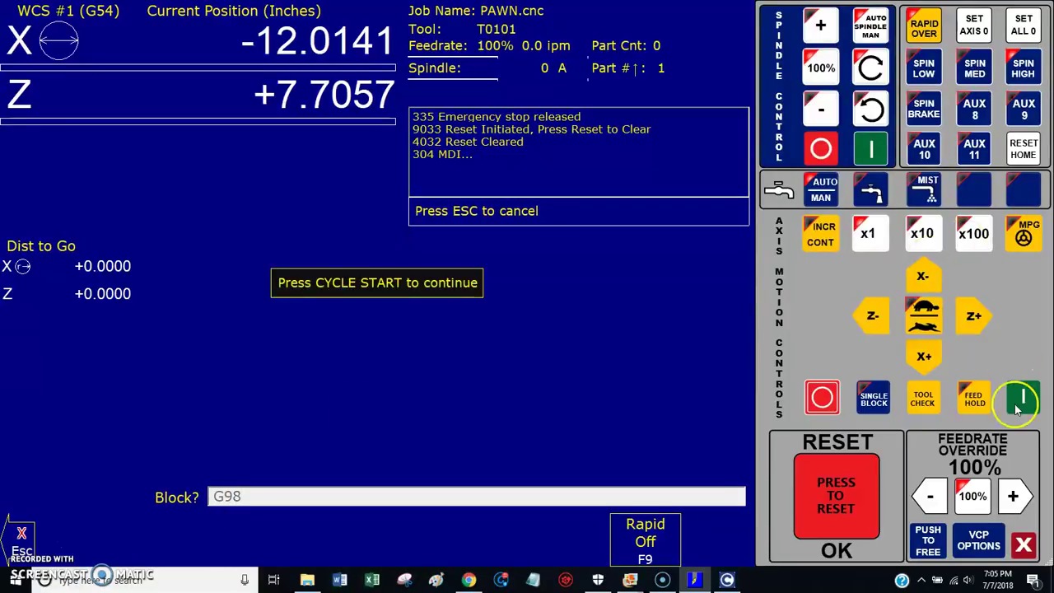
pyautogui.click(225, 496)
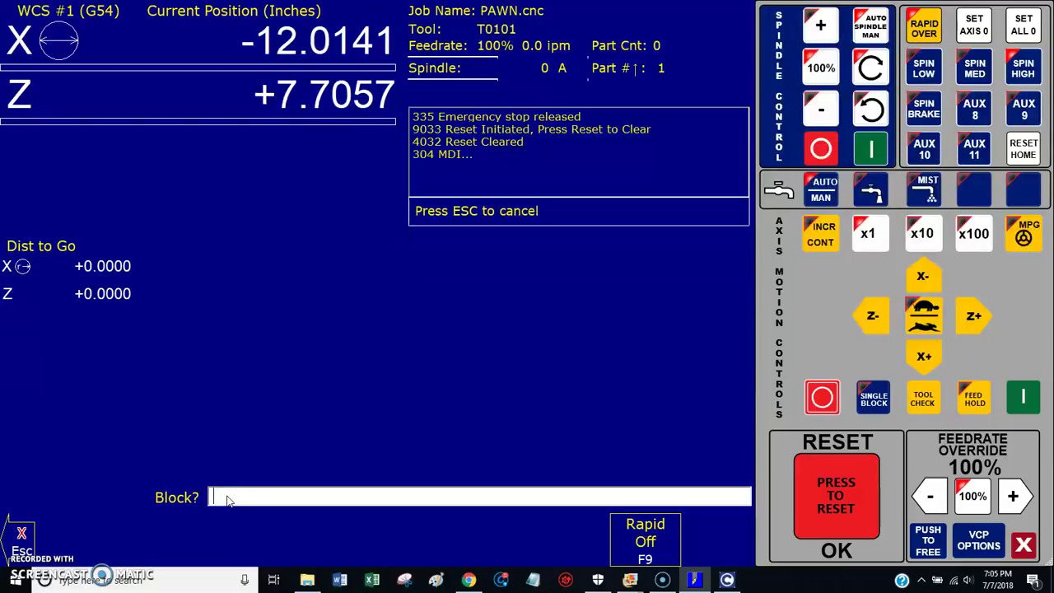
pyautogui.write('G1W100.F1.')
pyautogui.press('Return')
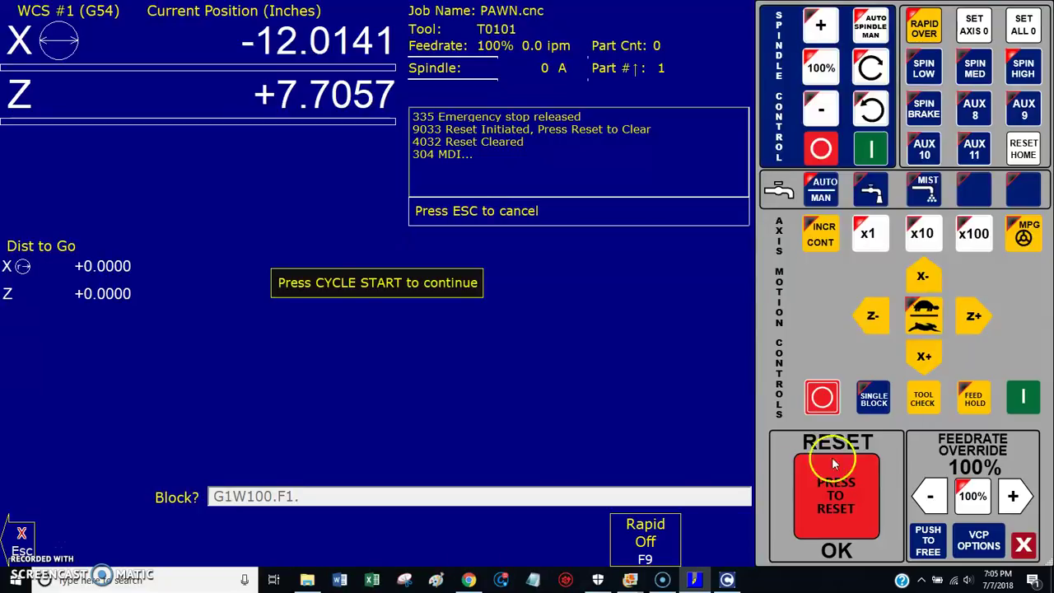
# Step: Cycle-start the G1W100.F1. move and drop feedrate override from 100% to 1%
pyautogui.click(1025, 396)
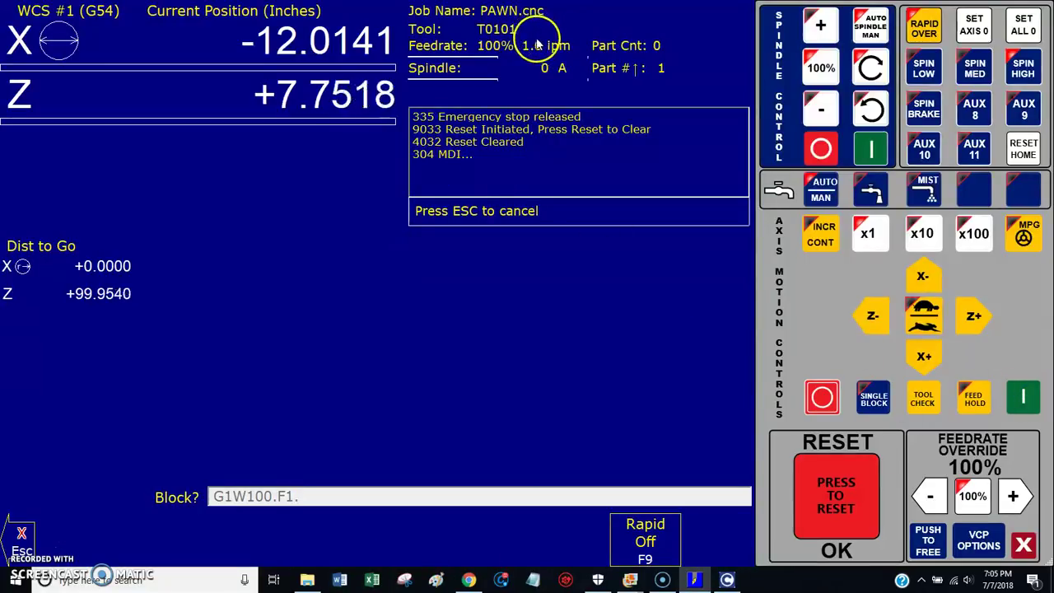
pyautogui.click(939, 496)
pyautogui.moveTo(939, 496); pyautogui.dragTo(935, 497)
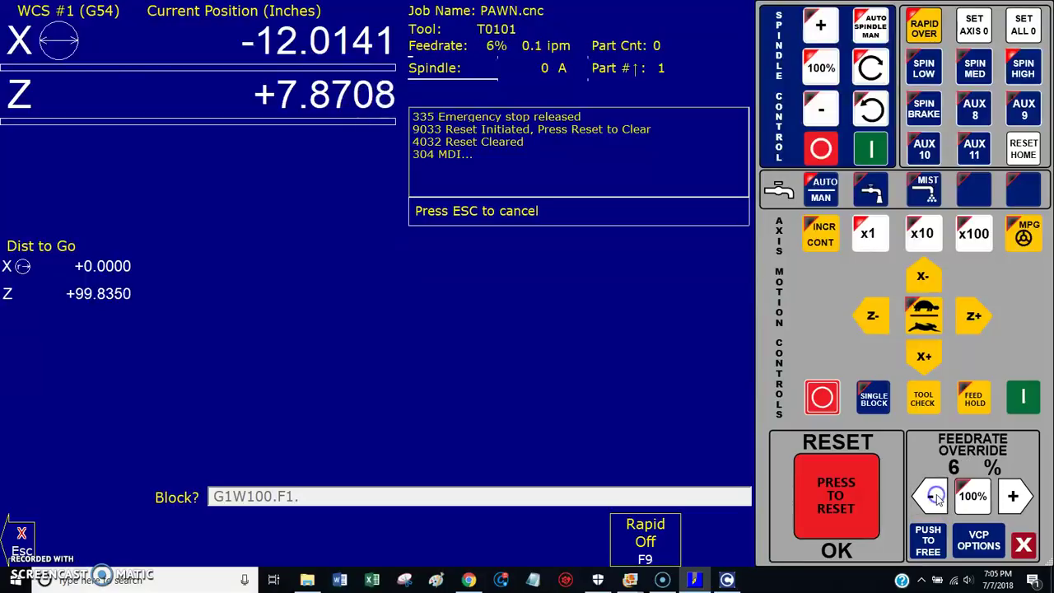
pyautogui.click(936, 497)
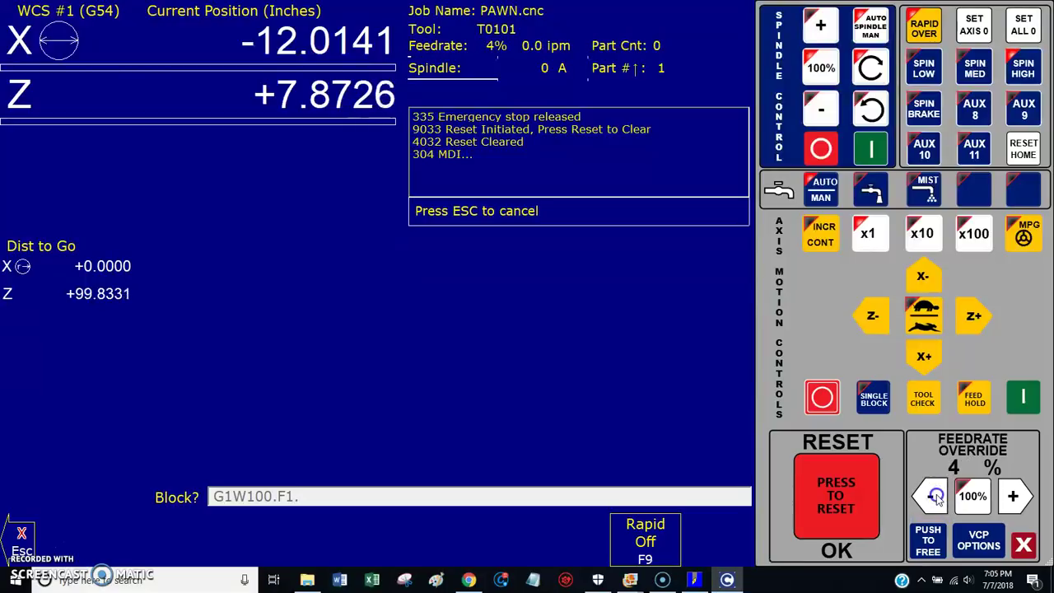
pyautogui.click(936, 497)
pyautogui.click(936, 497)
pyautogui.click(935, 497)
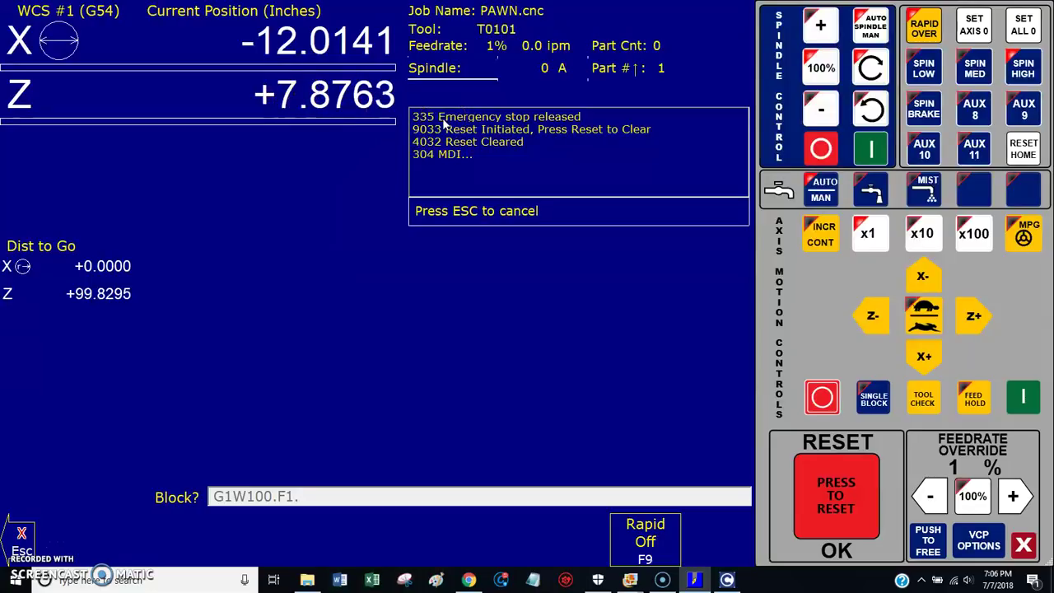
# Step: Set override back to 100%, Feed Hold and Cycle Cancel the move, then show wizard.bmp
pyautogui.moveTo(438, 152)
pyautogui.mouseDown()
pyautogui.moveTo(423, 158)
pyautogui.moveTo(387, 349)
pyautogui.moveTo(355, 295)
pyautogui.mouseUp()
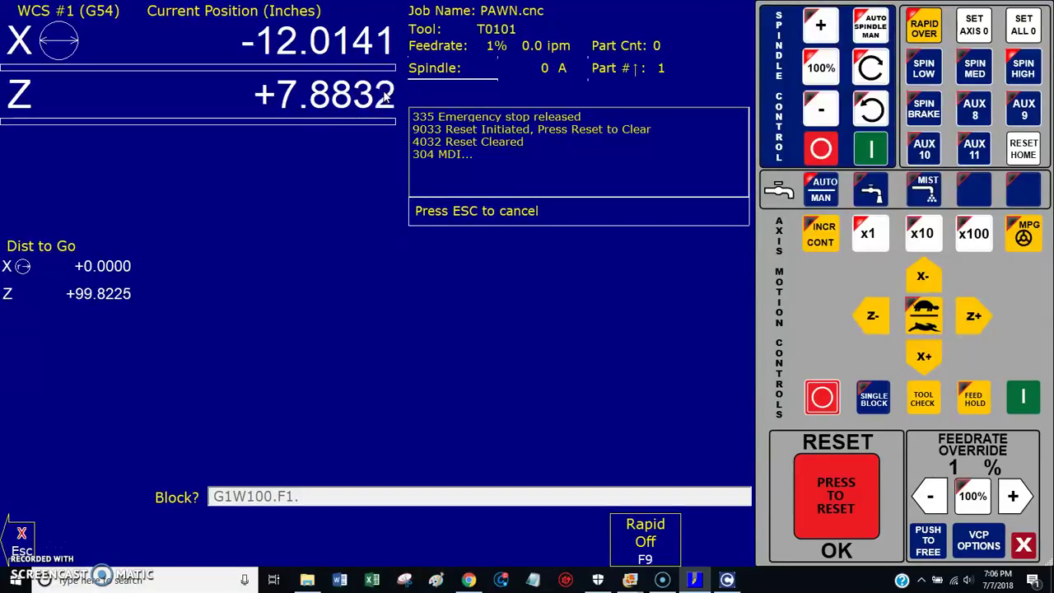
pyautogui.click(973, 495)
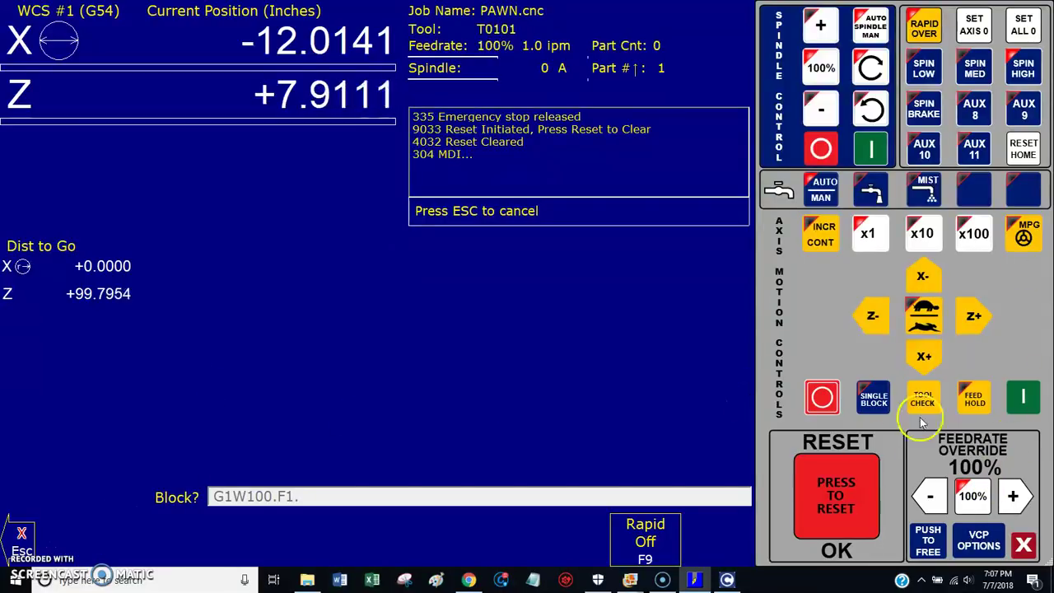
pyautogui.click(972, 401)
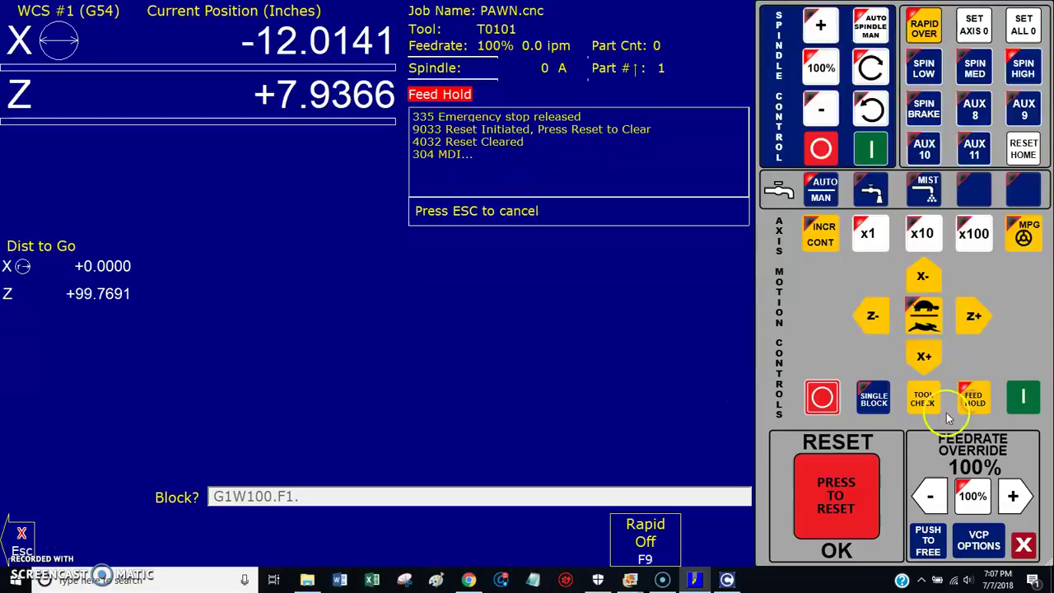
pyautogui.click(821, 397)
pyautogui.moveTo(630, 577)
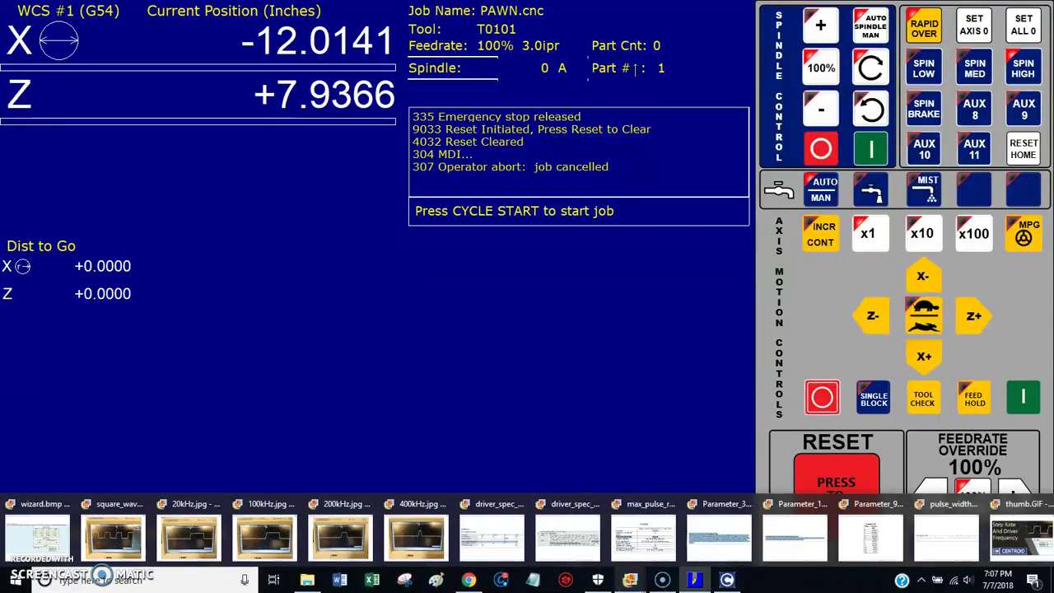
pyautogui.click(55, 537)
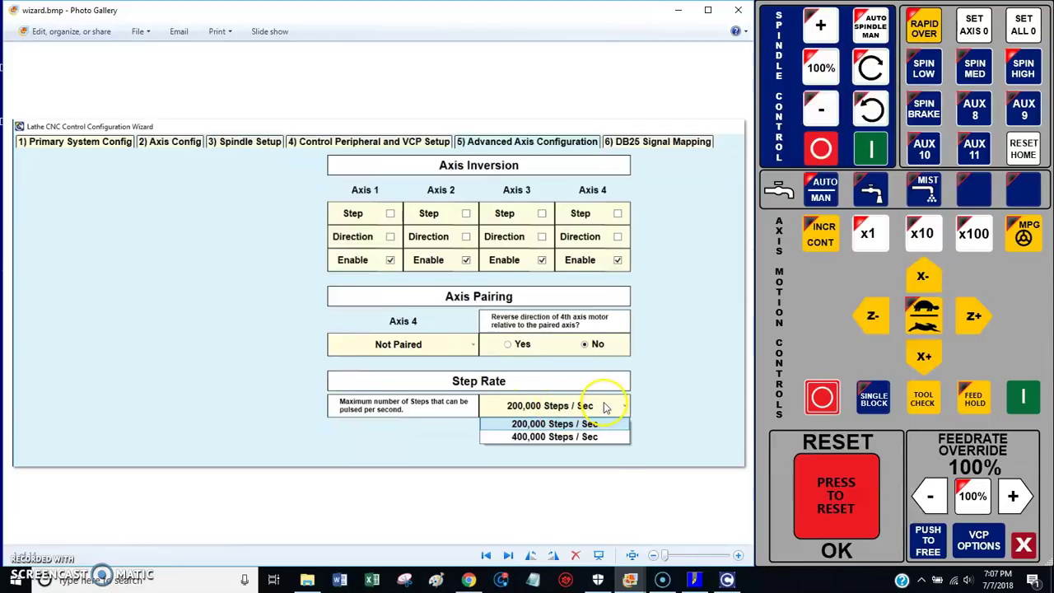
# Step: Open driver_spec_01.GIF, whose Pulse Input Frequency row maxes at 200 kHz
pyautogui.moveTo(631, 580)
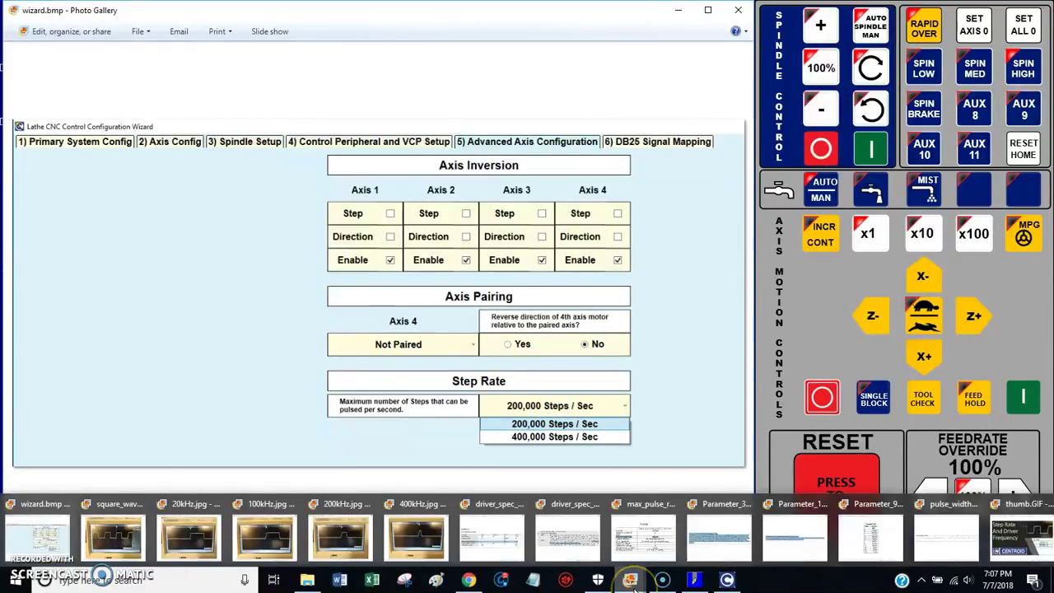
pyautogui.click(510, 539)
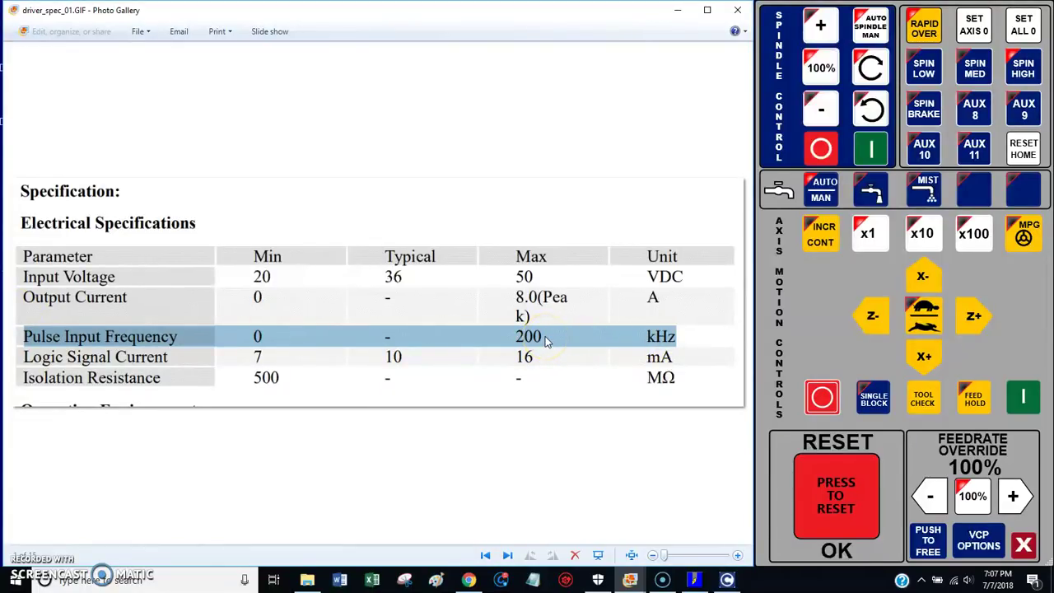
# Step: Read the pulse-signal description in driver_spec_02.GIF, then view the pulse_width.GIF definition
pyautogui.moveTo(624, 583)
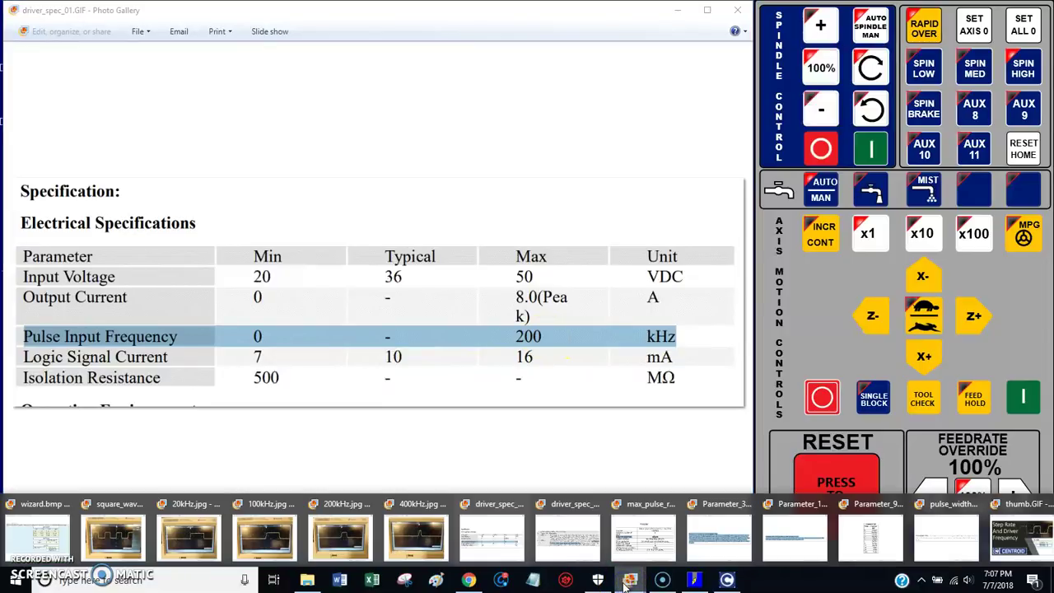
pyautogui.click(576, 547)
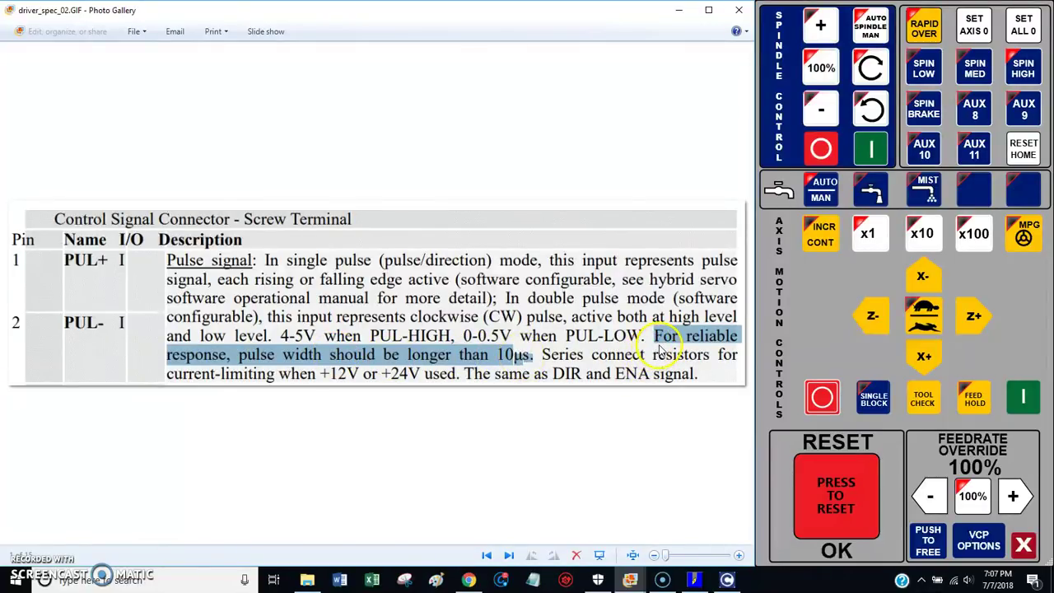
pyautogui.click(632, 581)
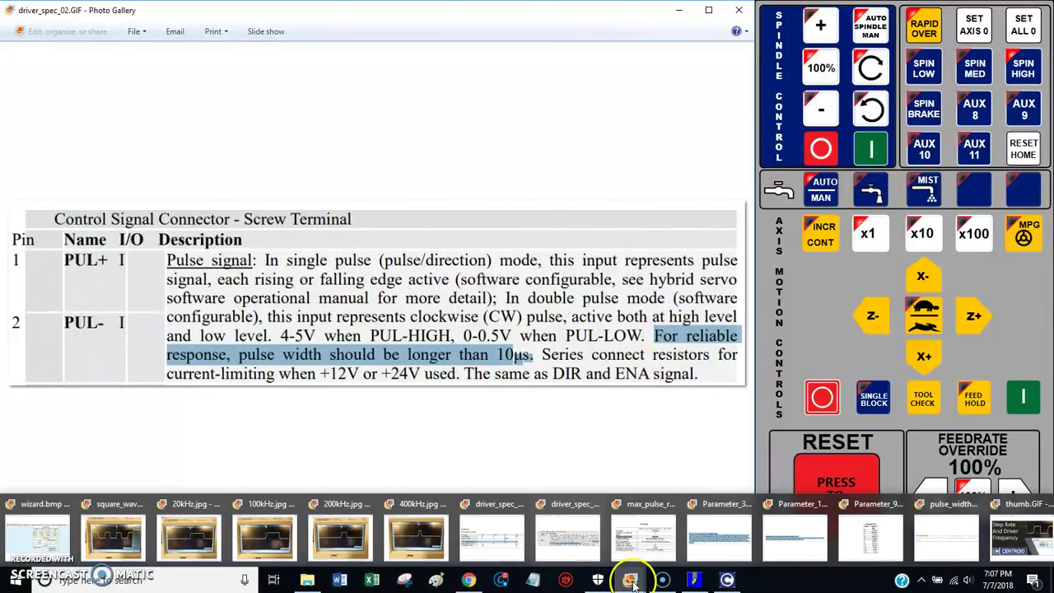
pyautogui.click(943, 540)
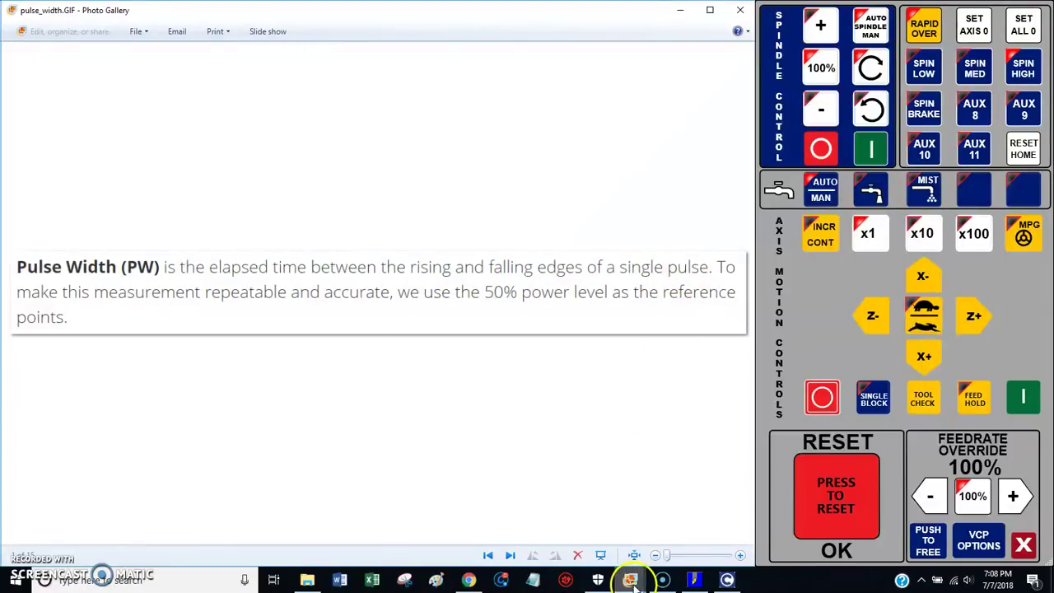
pyautogui.moveTo(630, 577)
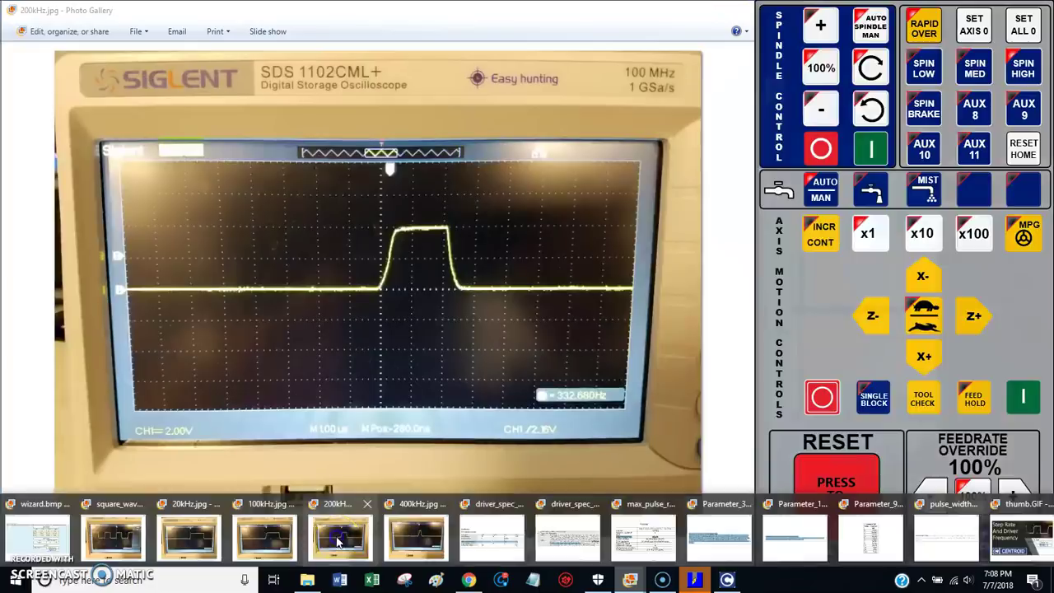
# Step: Inspect the 200kHz.jpg oscilloscope capture, then return to driver_spec_02.GIF
pyautogui.click(338, 535)
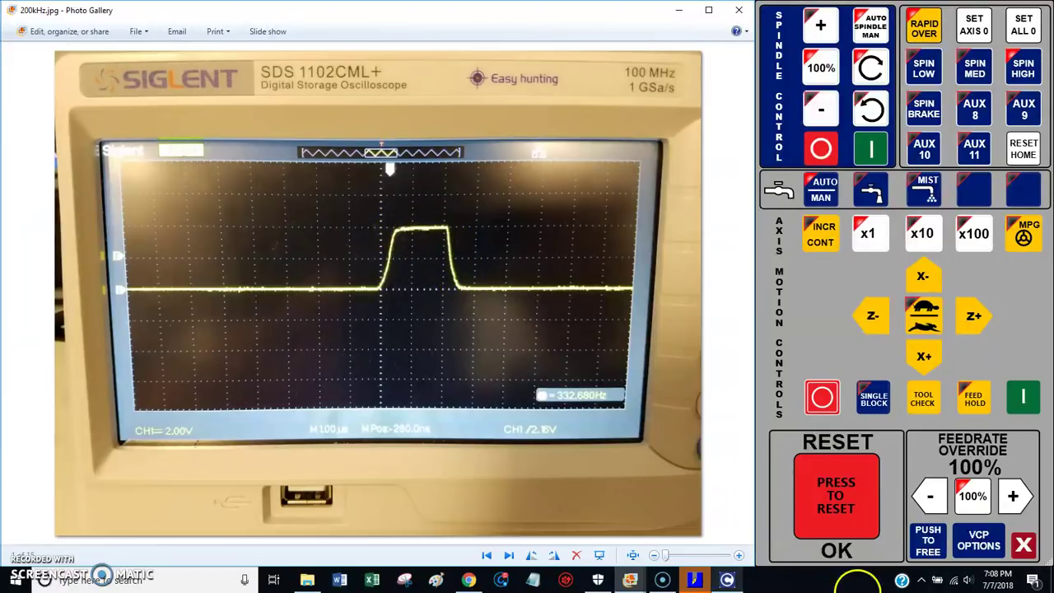
pyautogui.moveTo(630, 580)
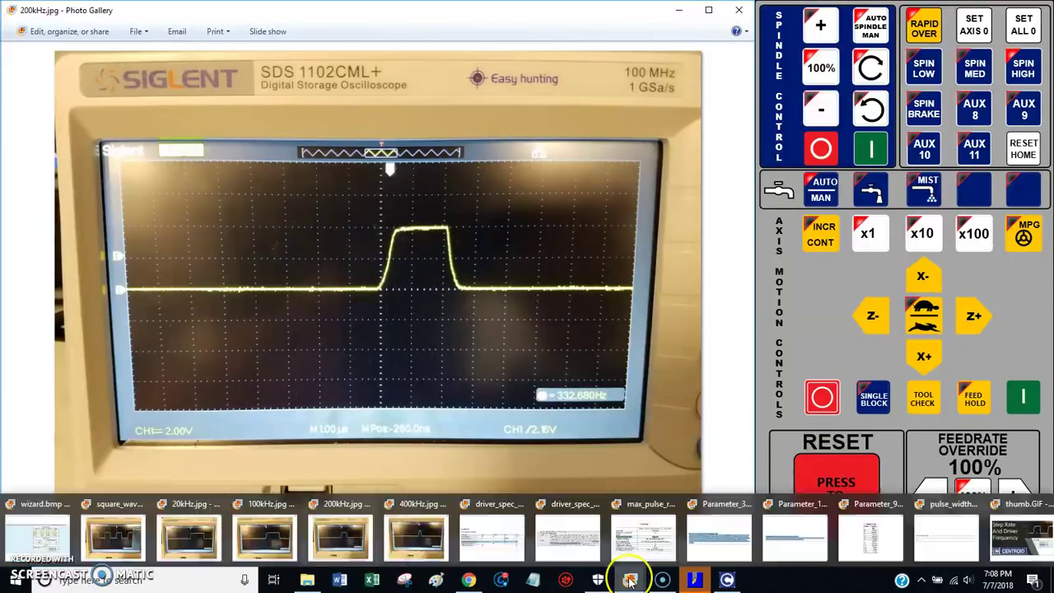
pyautogui.click(557, 546)
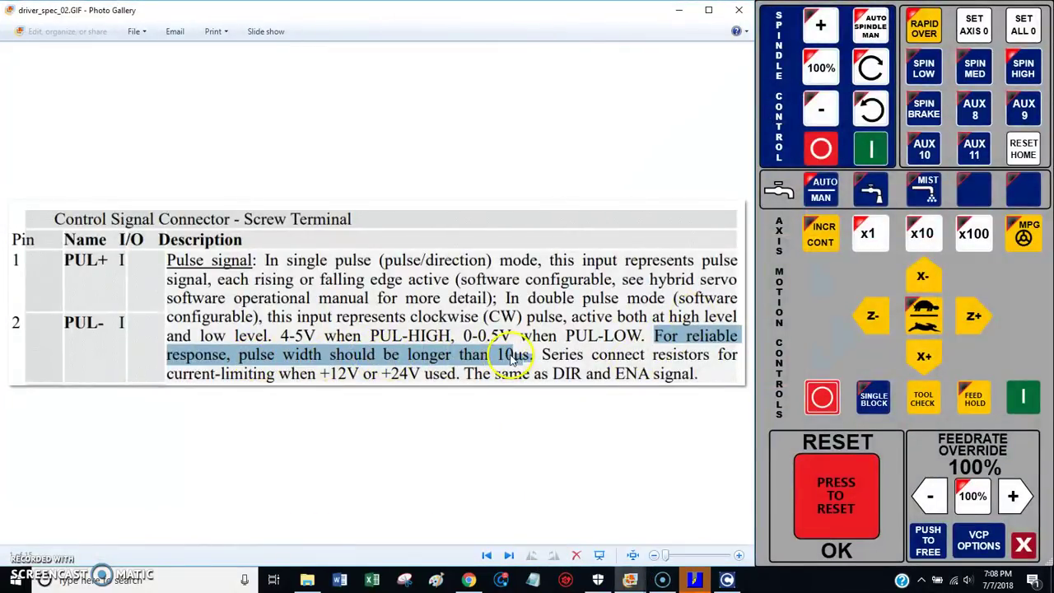
# Step: Inspect the 20kHz.jpg capture, then go back to the driver specification images
pyautogui.moveTo(632, 584)
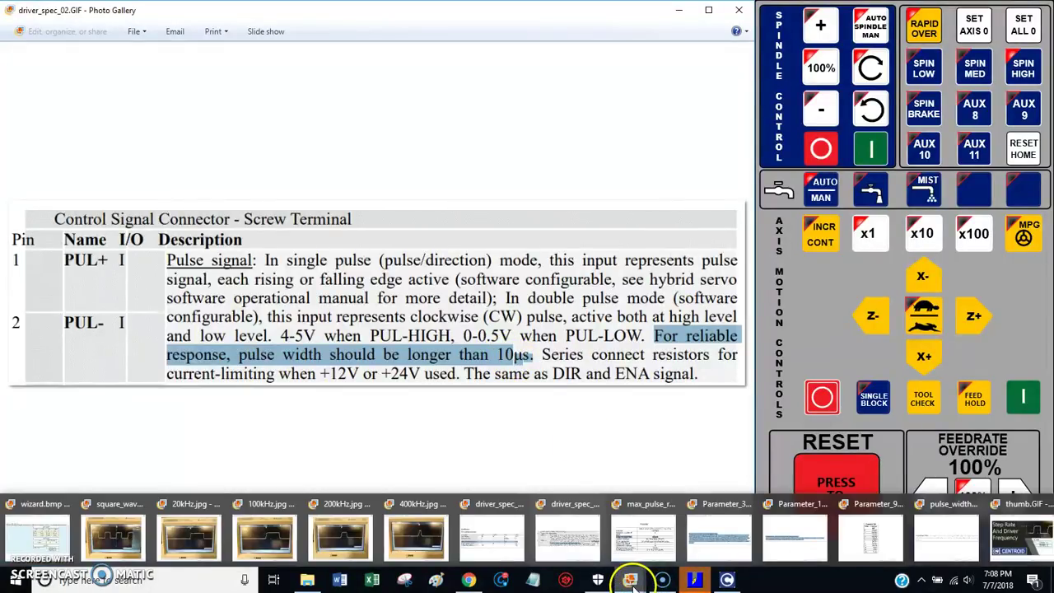
pyautogui.click(194, 531)
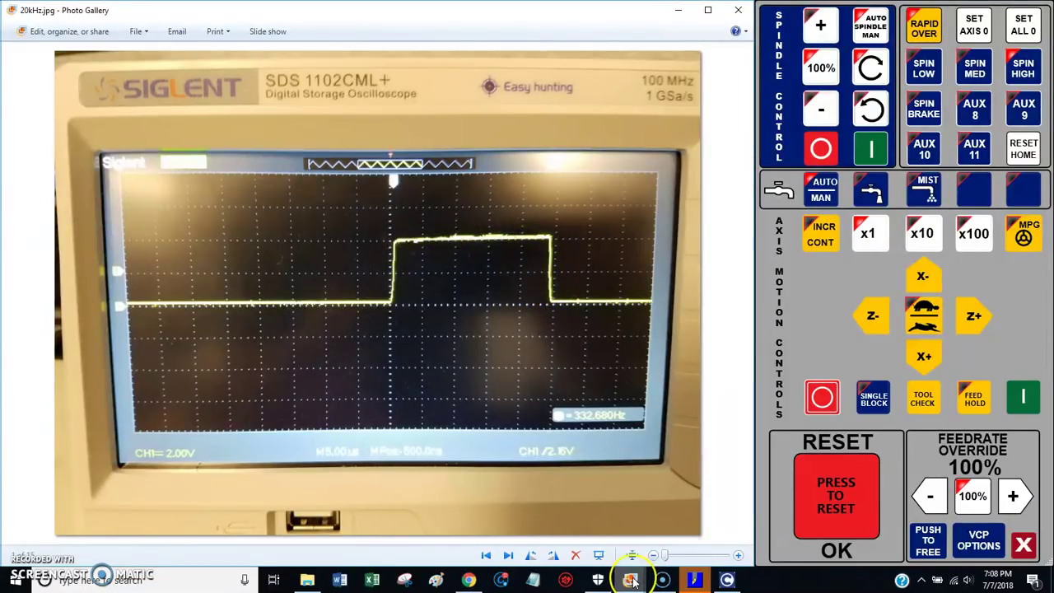
pyautogui.moveTo(631, 579)
pyautogui.click(487, 535)
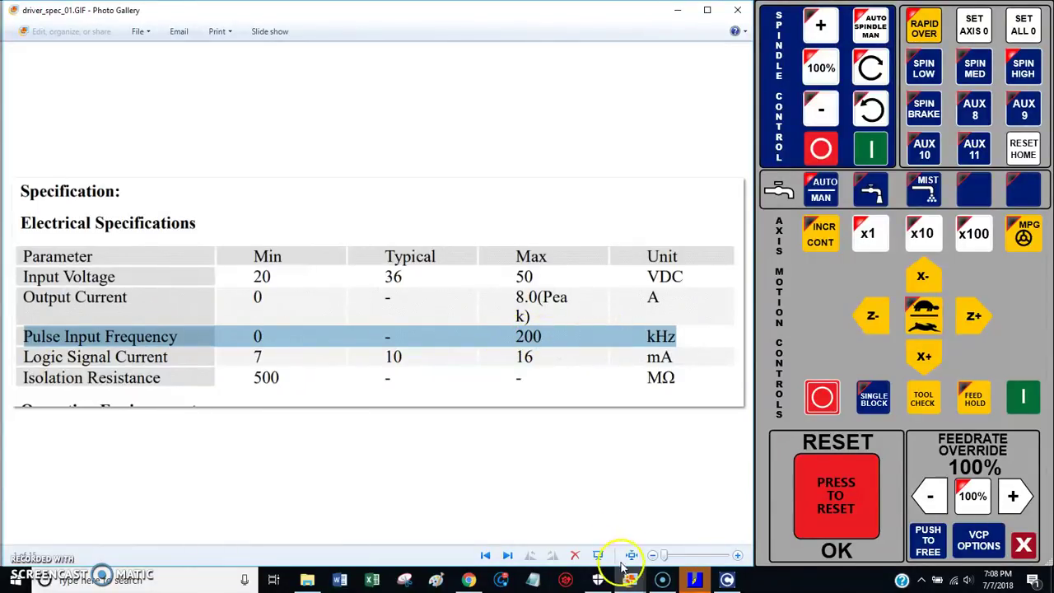
# Step: View driver_spec_02.GIF and 200kHz.jpg, ending on wizard.bmp offering 200,000 or 400,000 Steps/Sec
pyautogui.moveTo(631, 579)
pyautogui.click(563, 533)
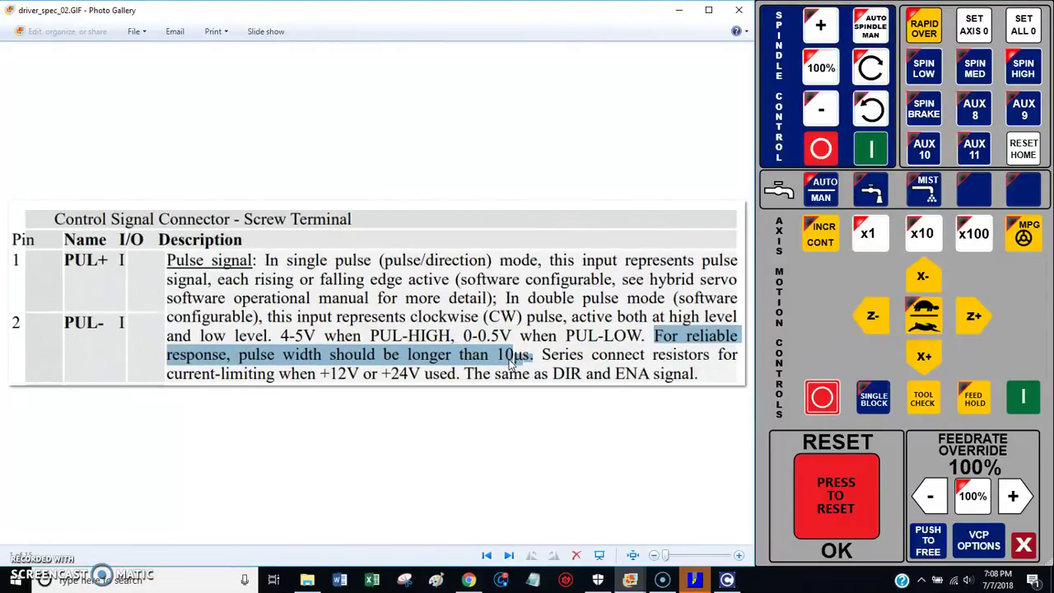
pyautogui.moveTo(630, 580)
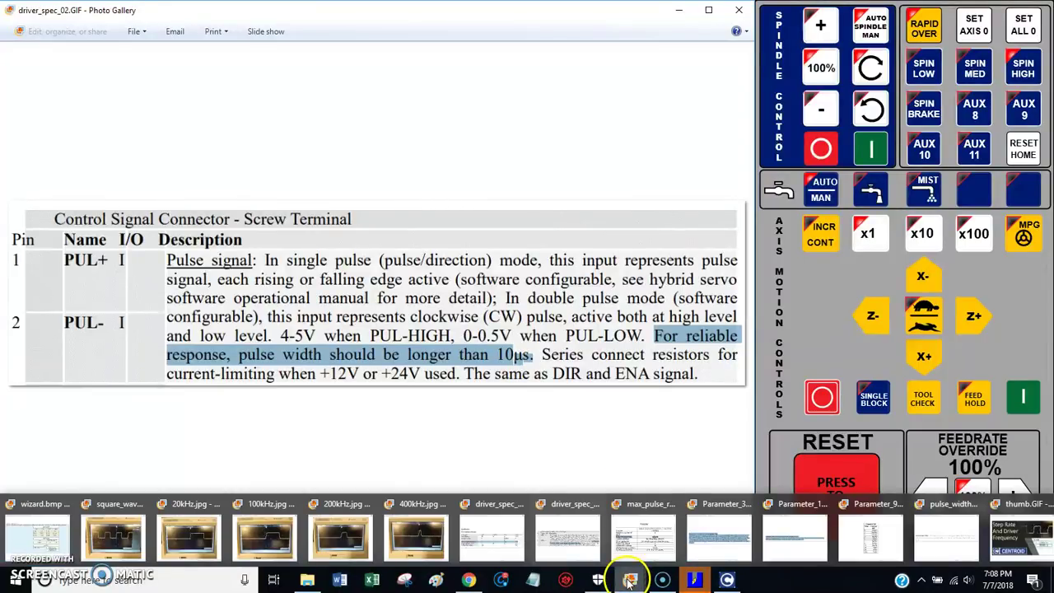
pyautogui.click(333, 539)
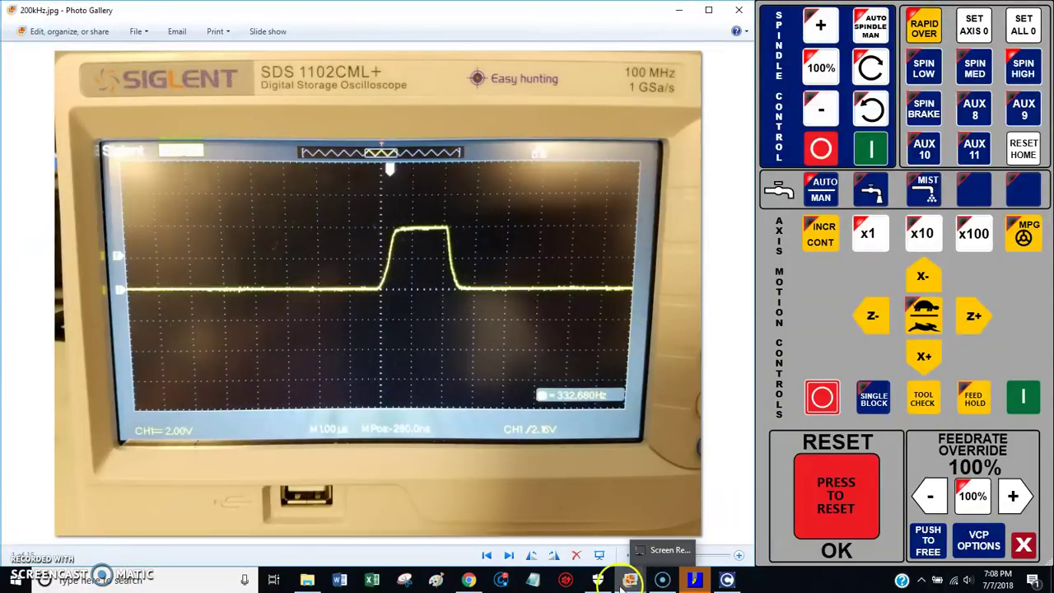
pyautogui.moveTo(619, 586)
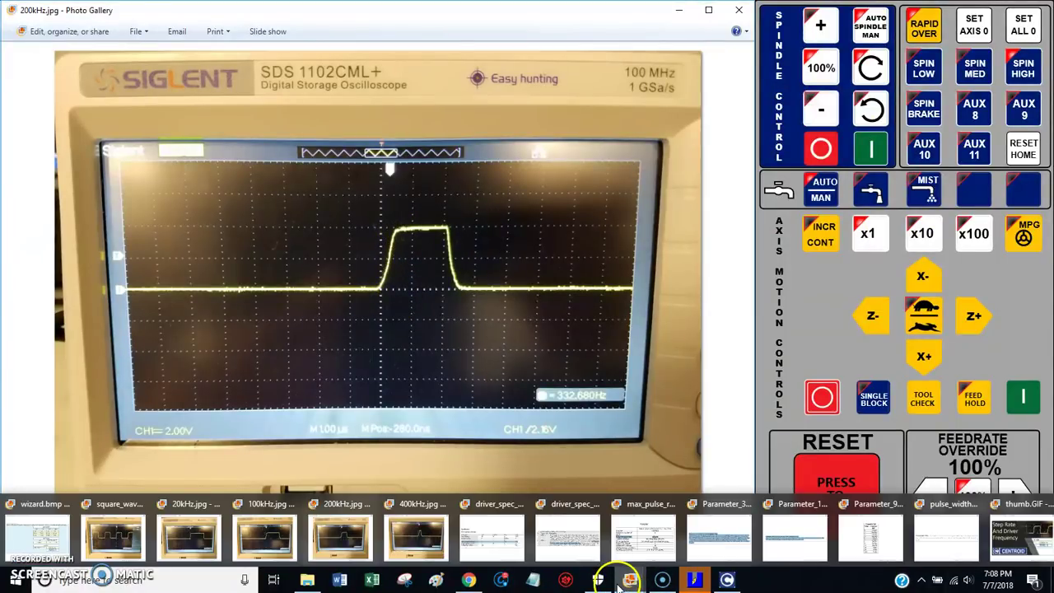
pyautogui.click(66, 537)
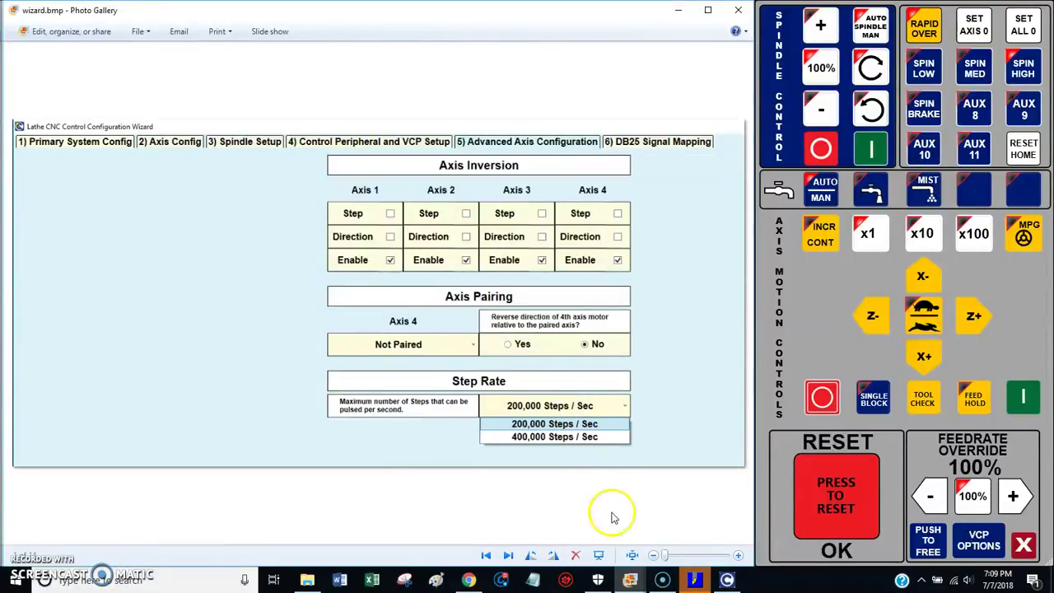
pyautogui.moveTo(631, 581)
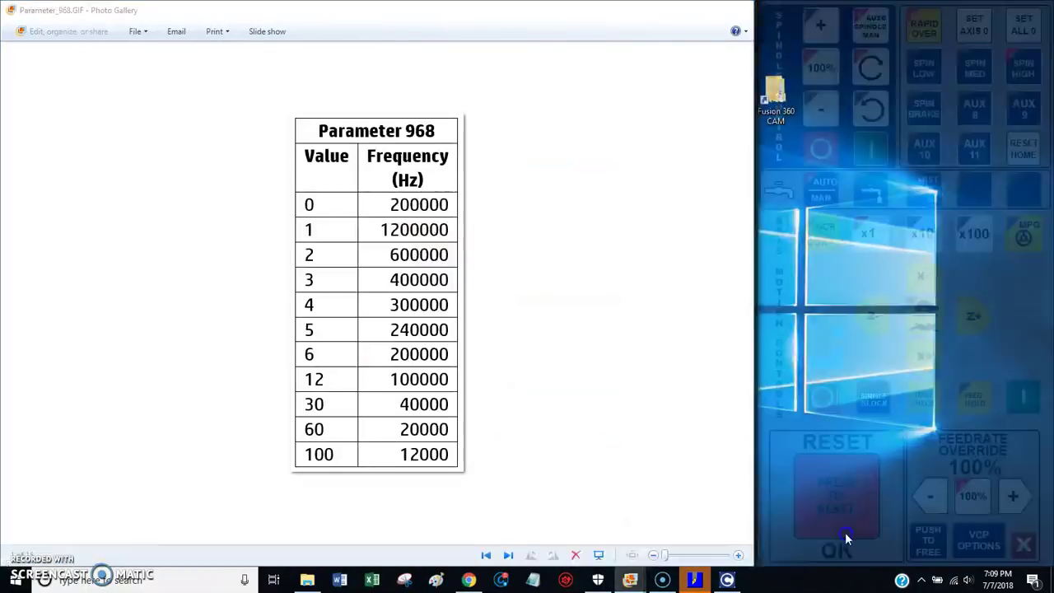
# Step: Read the Parameter_968.GIF frequency table, then return to the CNC12 screen with job PAWN.cnc
pyautogui.click(856, 539)
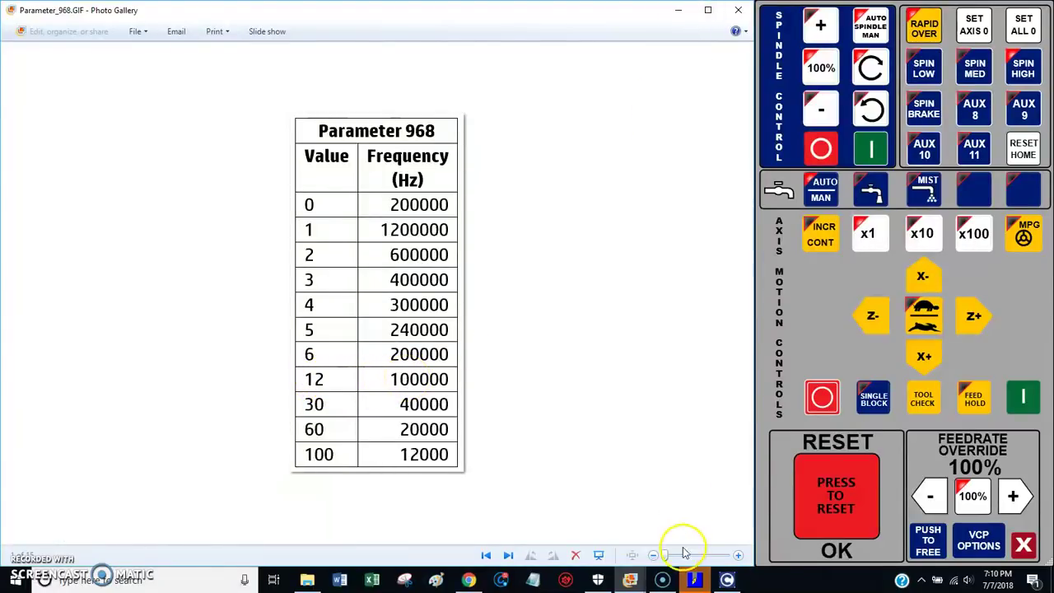
pyautogui.click(690, 576)
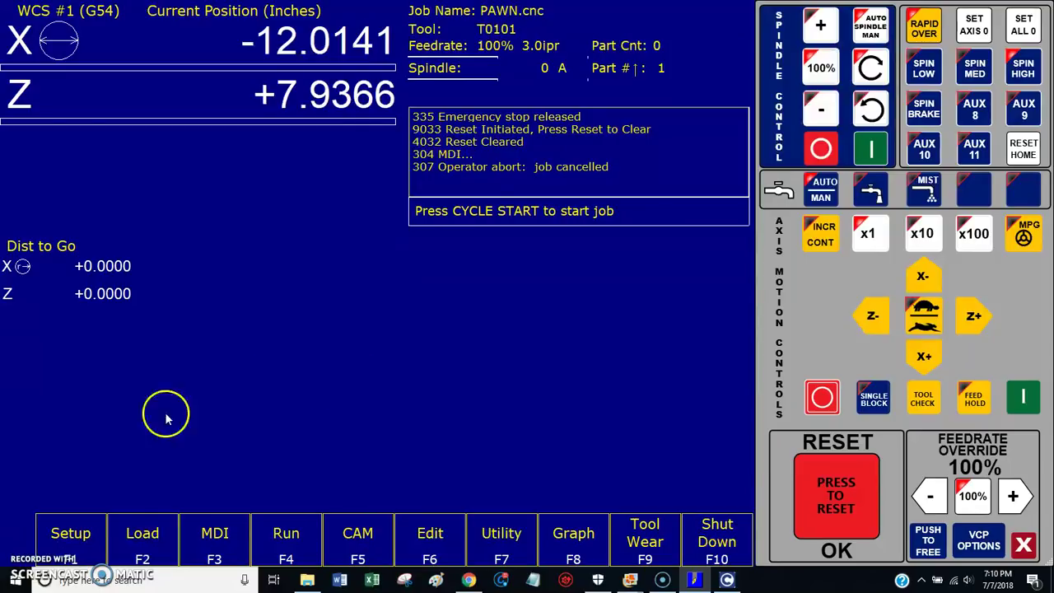
# Step: Enter configuration with the password and page to the P900–P999 table, where P968 reads 12
pyautogui.click(72, 535)
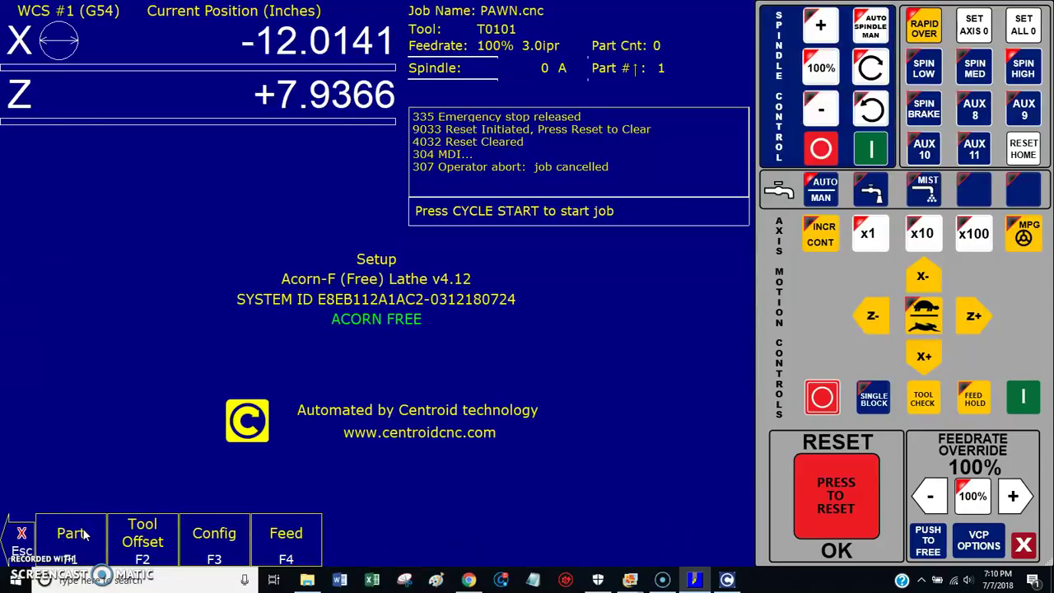
pyautogui.click(183, 539)
pyautogui.click(305, 517)
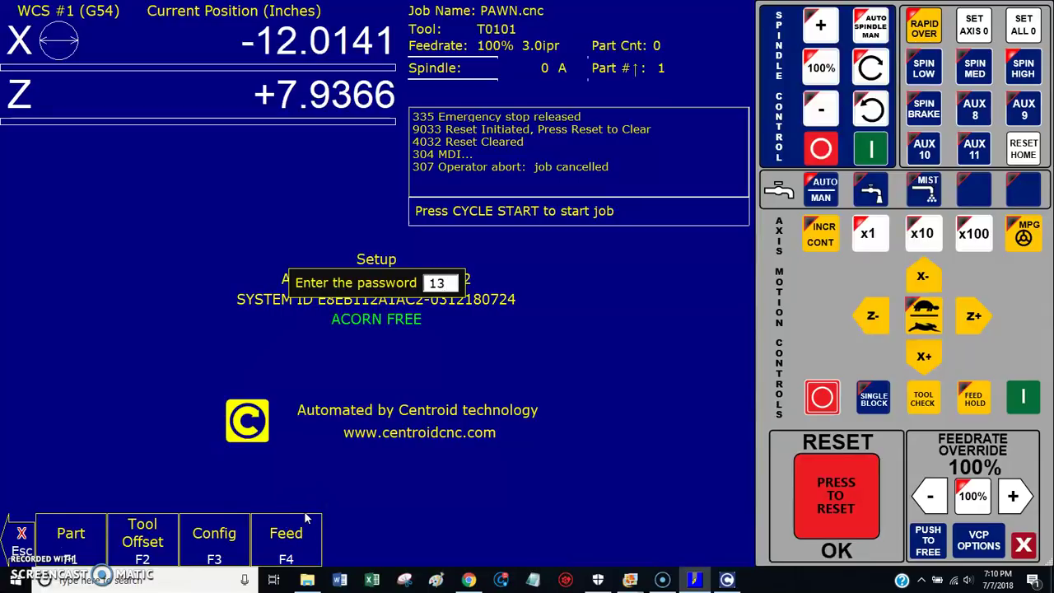
pyautogui.press('Return')
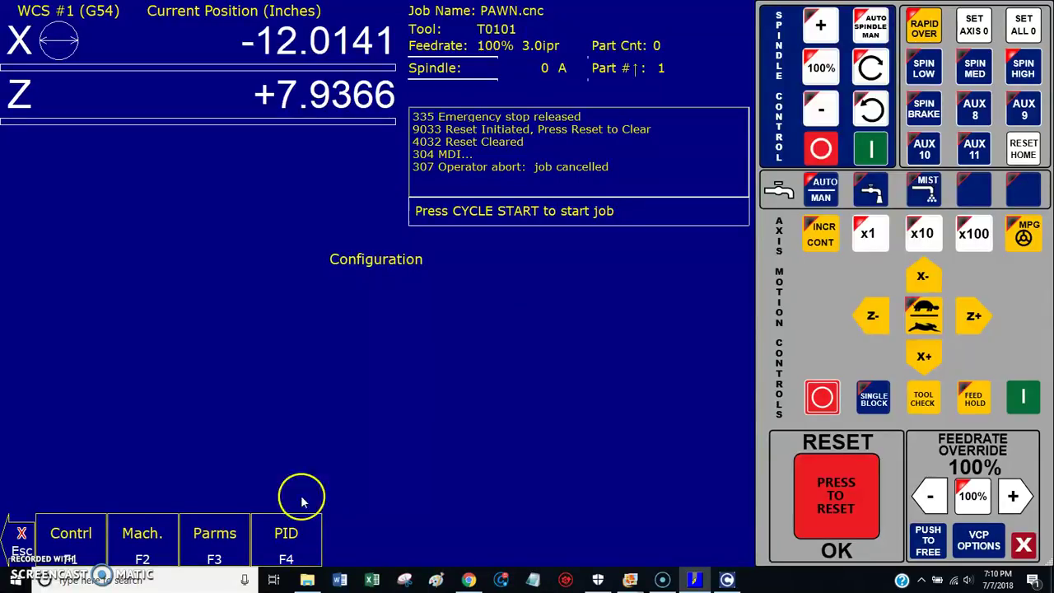
pyautogui.click(218, 535)
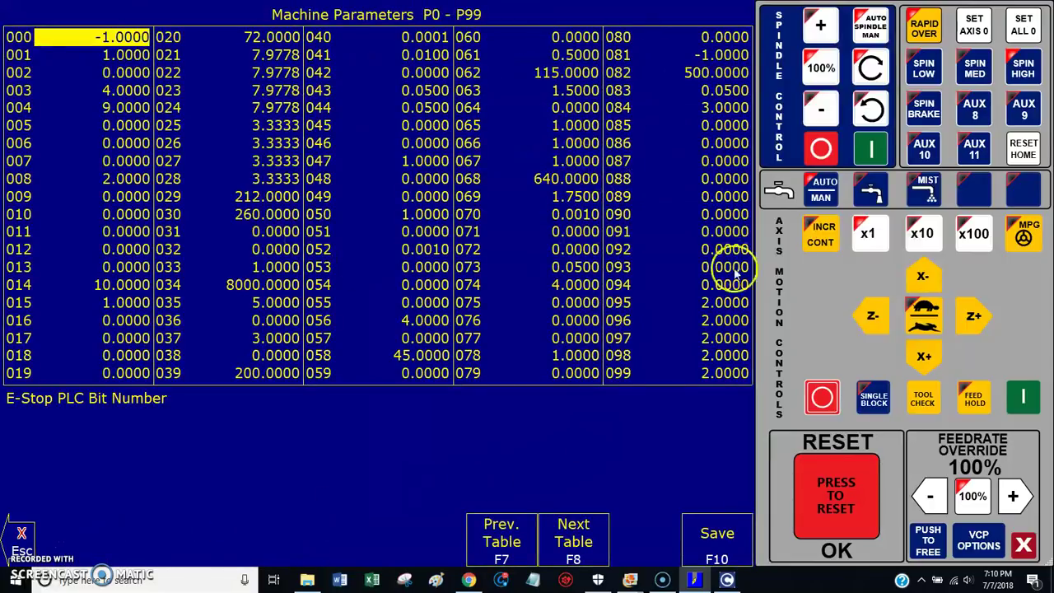
pyautogui.click(585, 536)
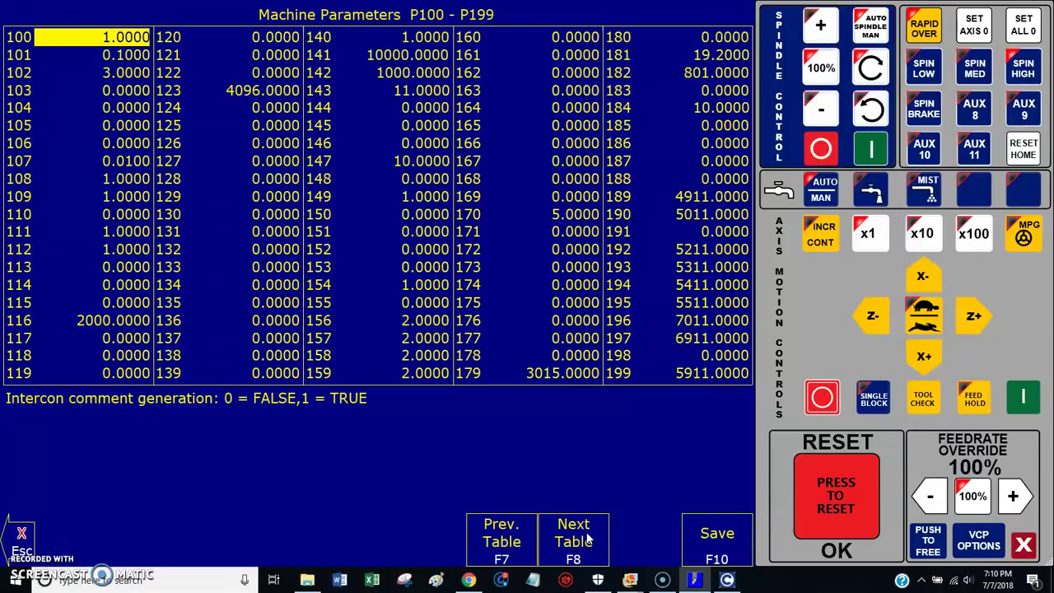
pyautogui.press('F8')
pyautogui.press('F8')
pyautogui.press('F8')
pyautogui.press('F8')
pyautogui.press('F8')
pyautogui.press('F8')
pyautogui.press('F8')
pyautogui.press('F8')
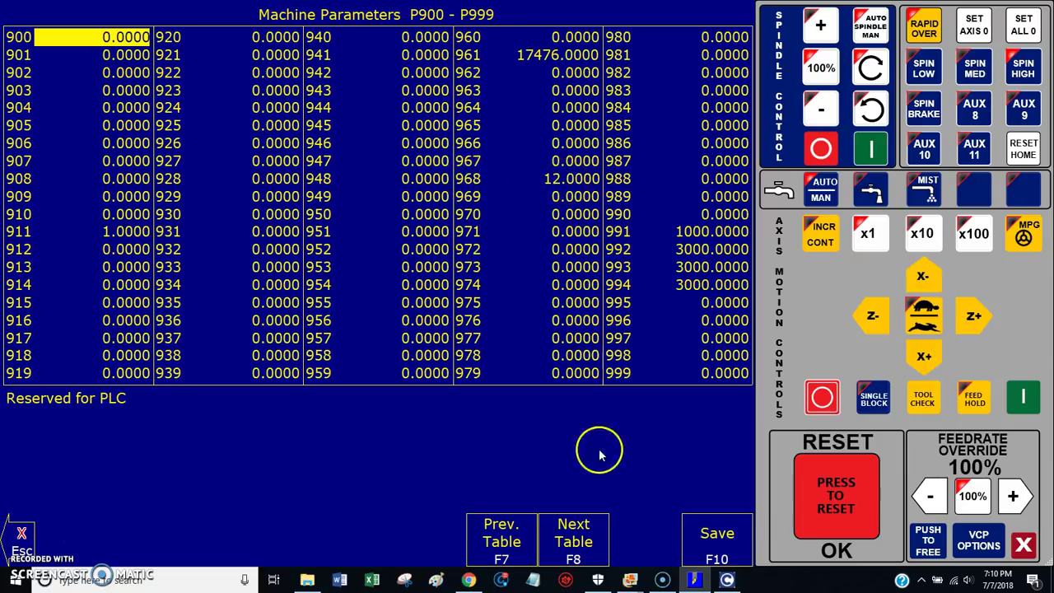
# Step: Recheck the Parameter 968 frequency table, then return to the CNC parameter table
pyautogui.moveTo(633, 581)
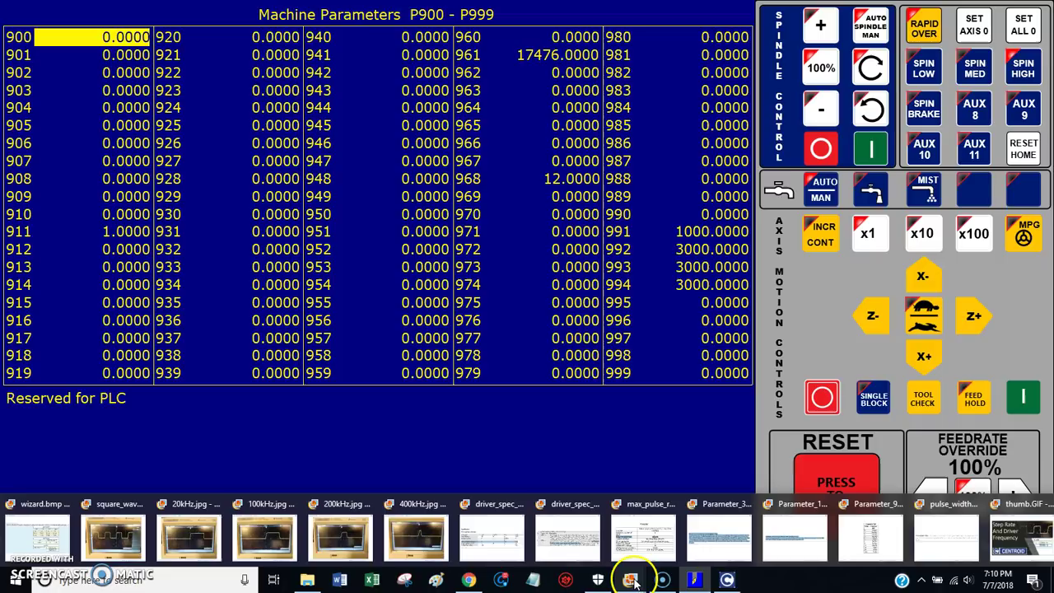
pyautogui.click(870, 534)
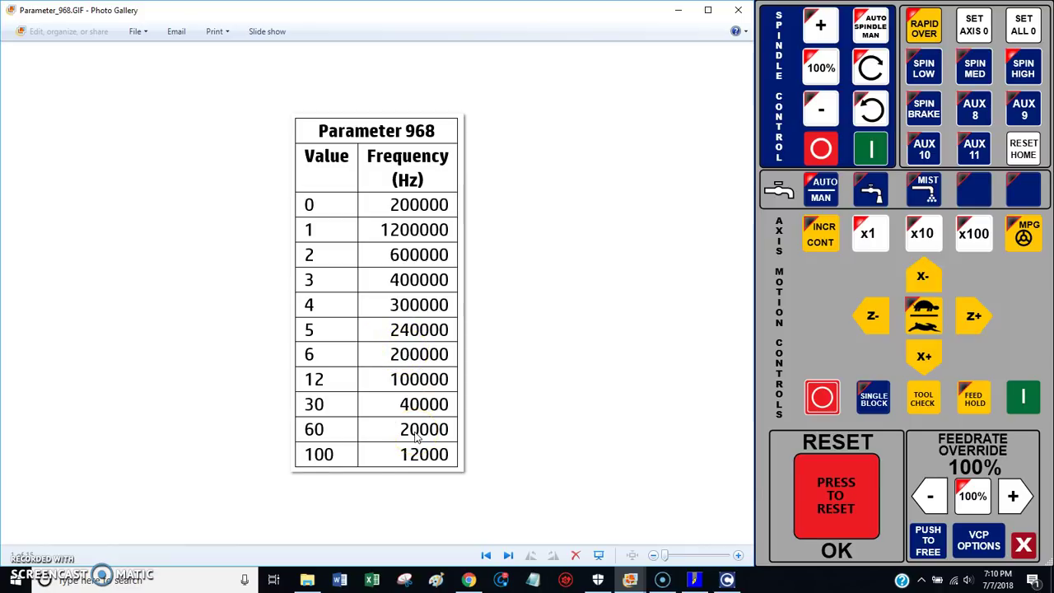
pyautogui.click(693, 579)
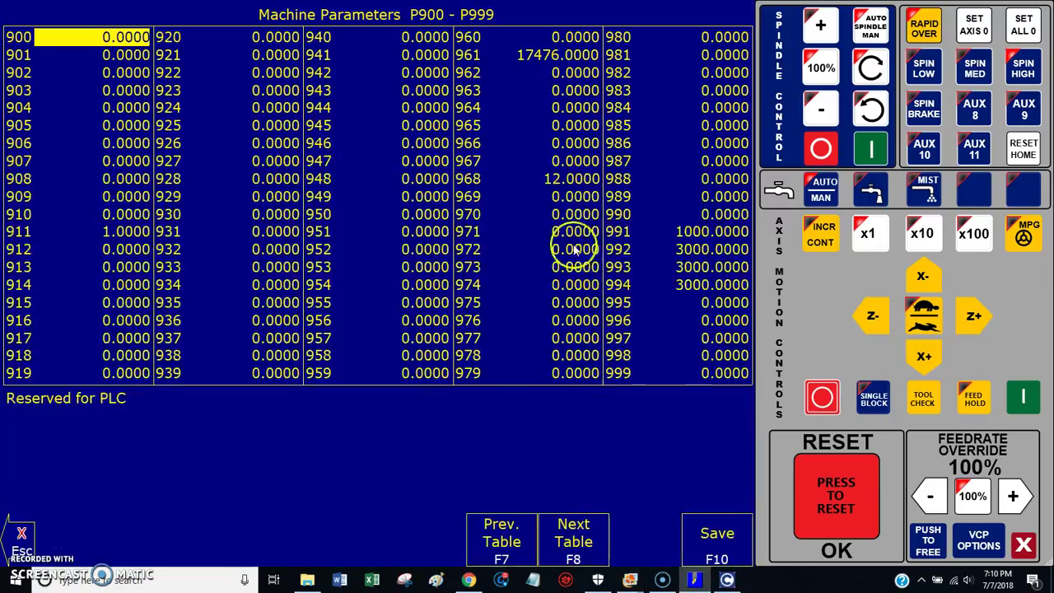
# Step: Change P968 from 12 to 60 and save the machine parameters
pyautogui.click(568, 181)
pyautogui.click(570, 183)
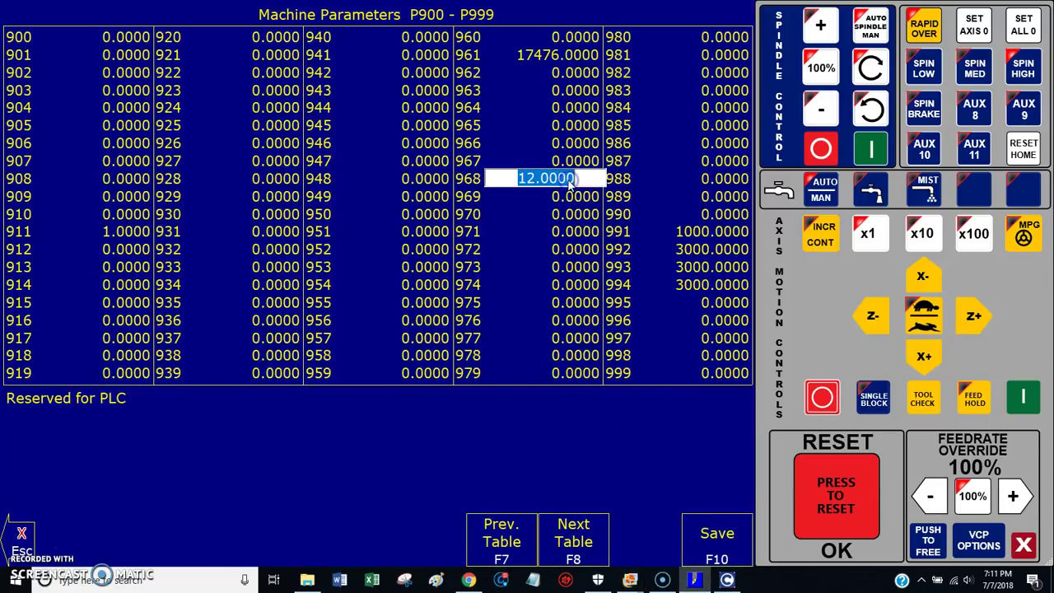
pyautogui.press('Return')
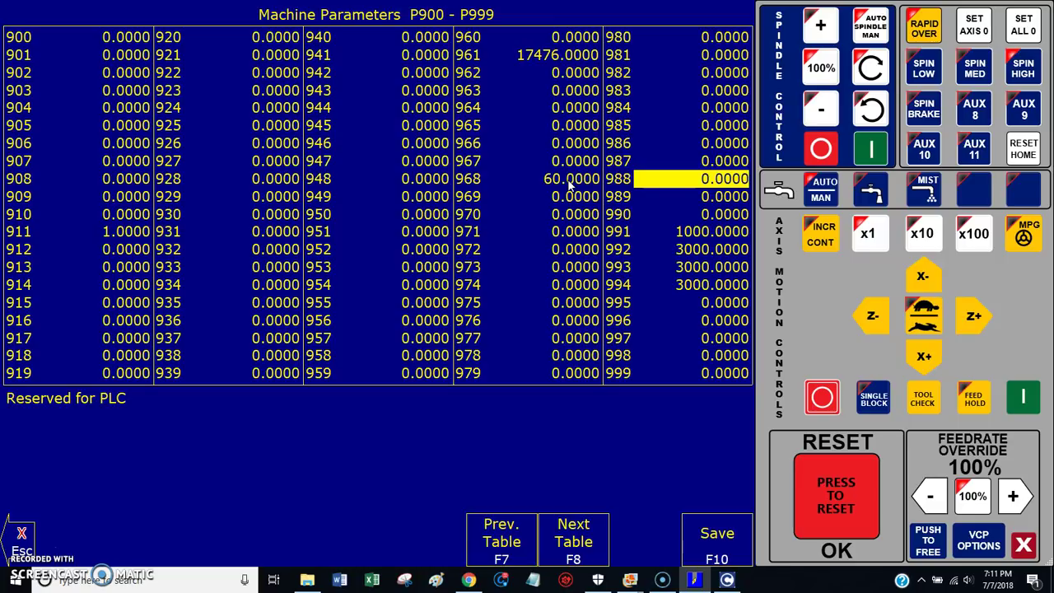
pyautogui.click(717, 536)
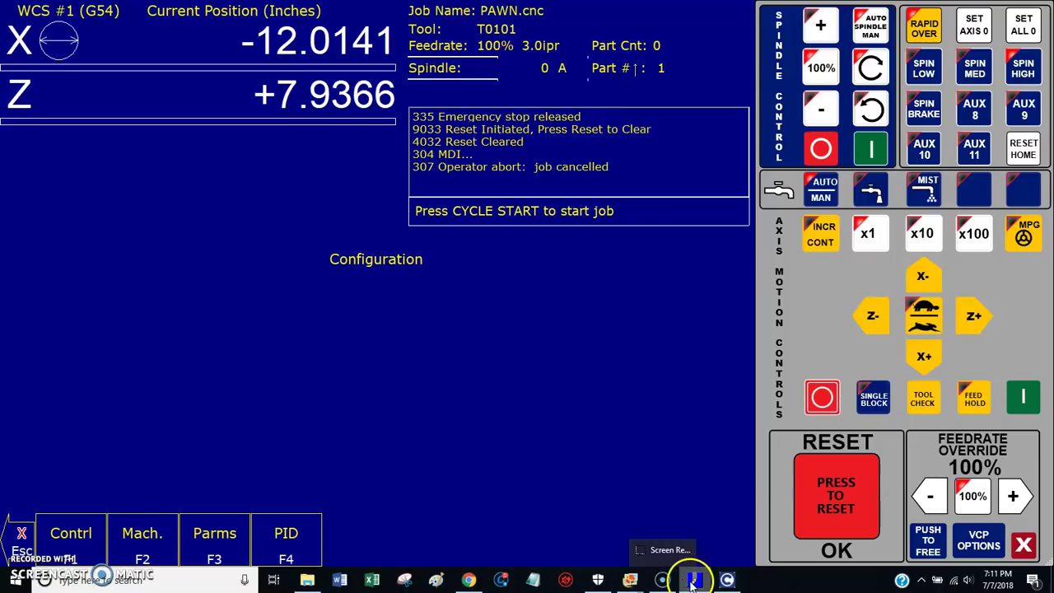
# Step: Consult the Parameter_968.GIF frequency table again, then switch back to CNC12
pyautogui.moveTo(636, 583)
pyautogui.click(860, 537)
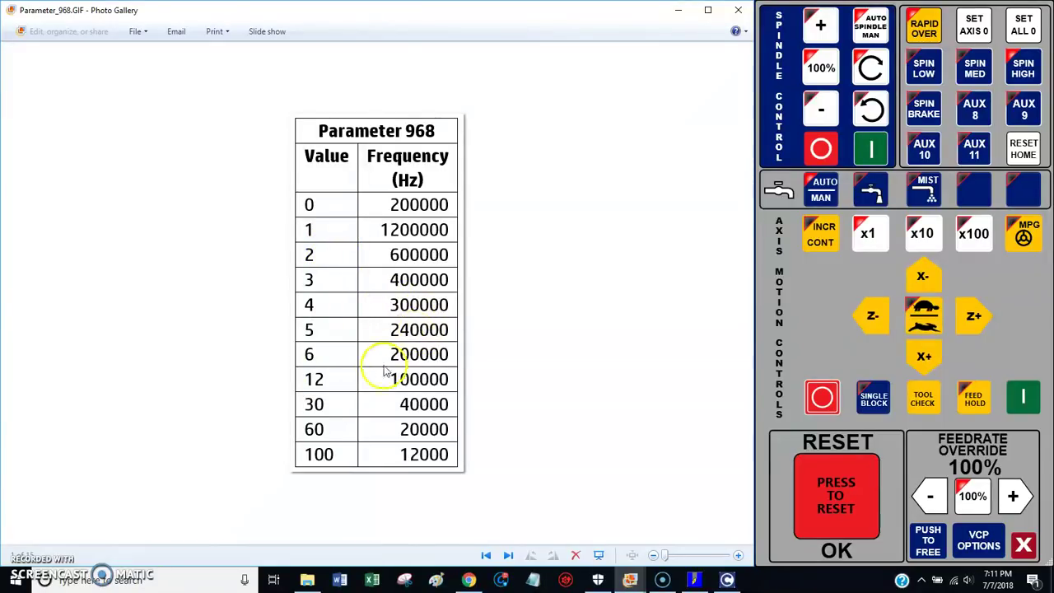
pyautogui.click(694, 578)
# Step: Set P968 back to 12 and save the machine parameters
pyautogui.click(217, 536)
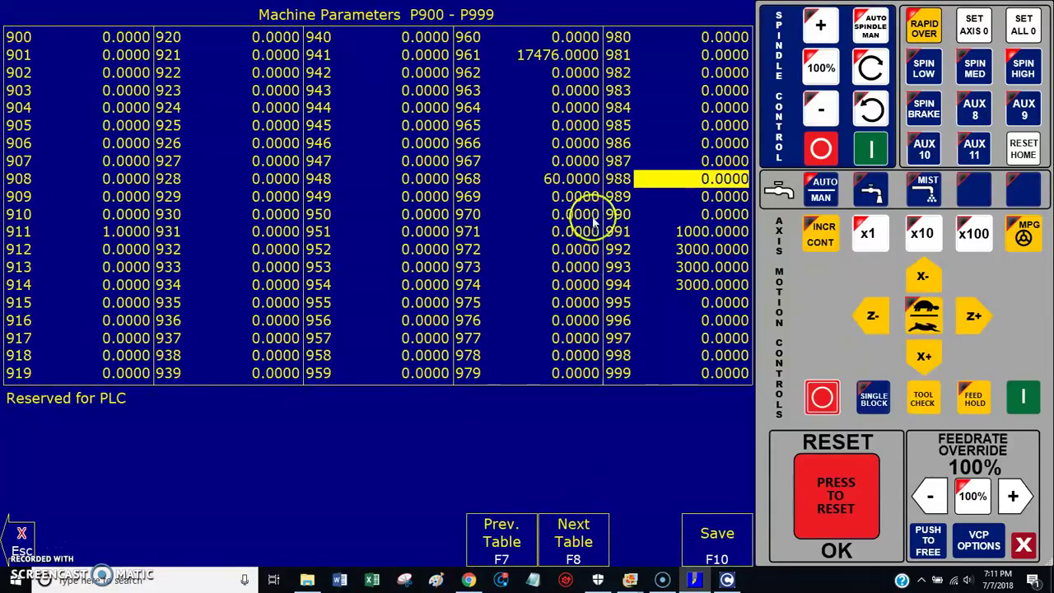
pyautogui.click(571, 181)
pyautogui.write('12')
pyautogui.press('Return')
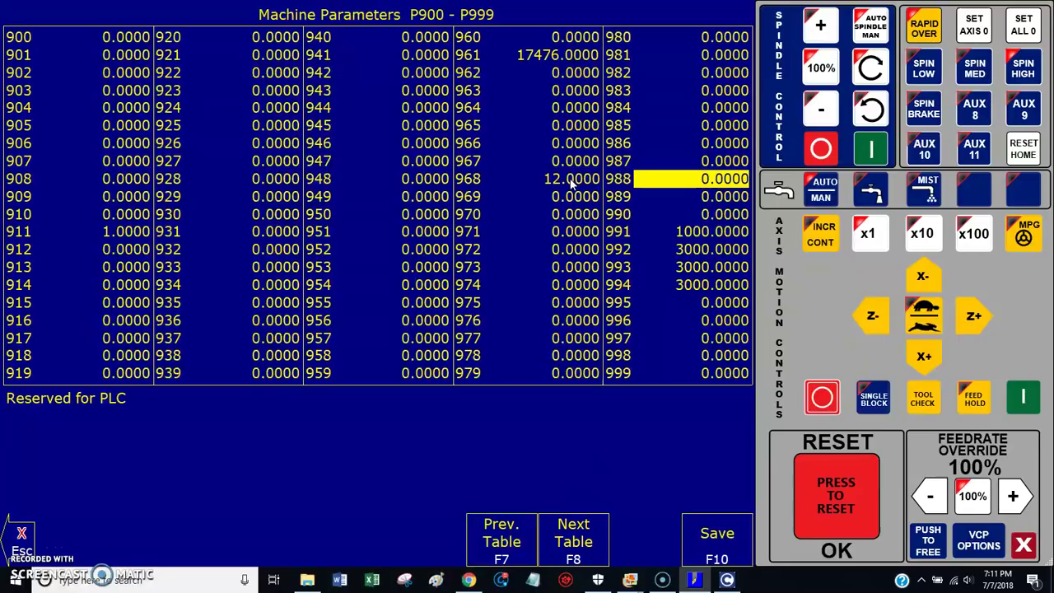
pyautogui.click(704, 531)
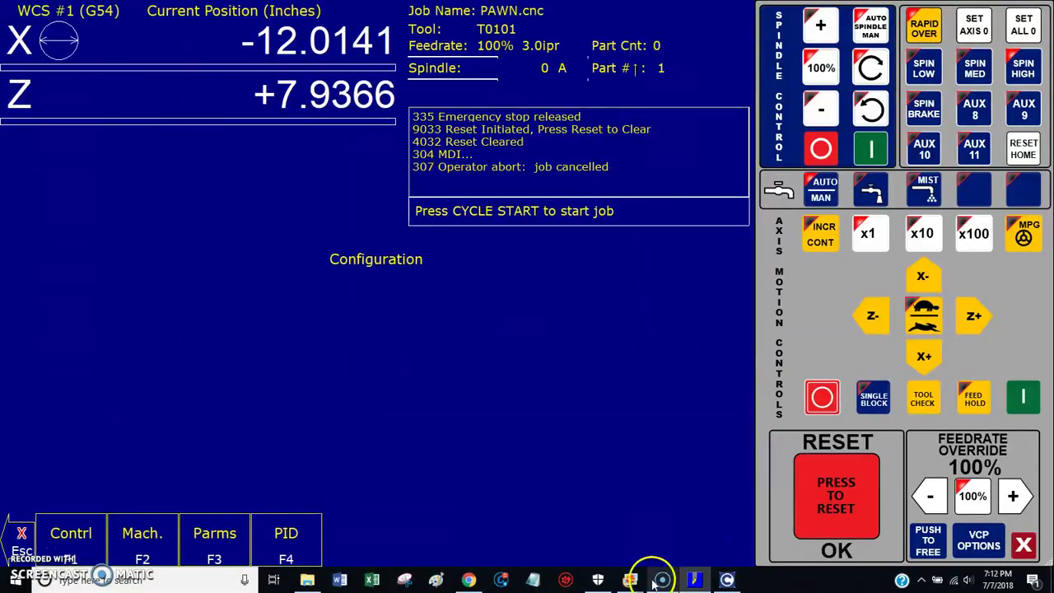
# Step: Step from the Parameter 968 table through 400kHz.jpg and 200kHz.jpg to the 100kHz.jpg capture
pyautogui.moveTo(629, 580)
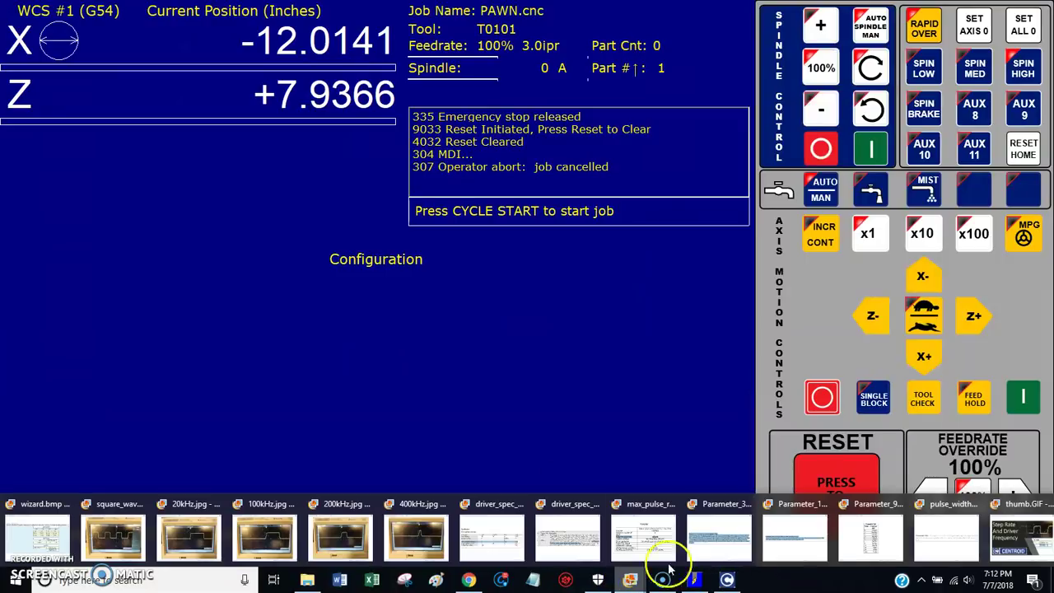
pyautogui.click(867, 544)
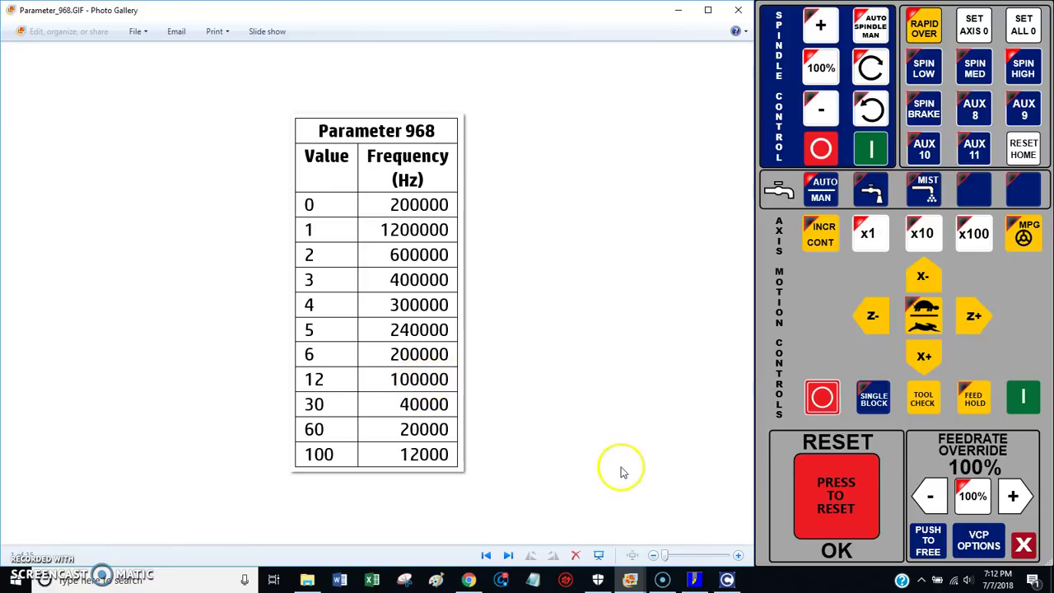
pyautogui.moveTo(638, 567)
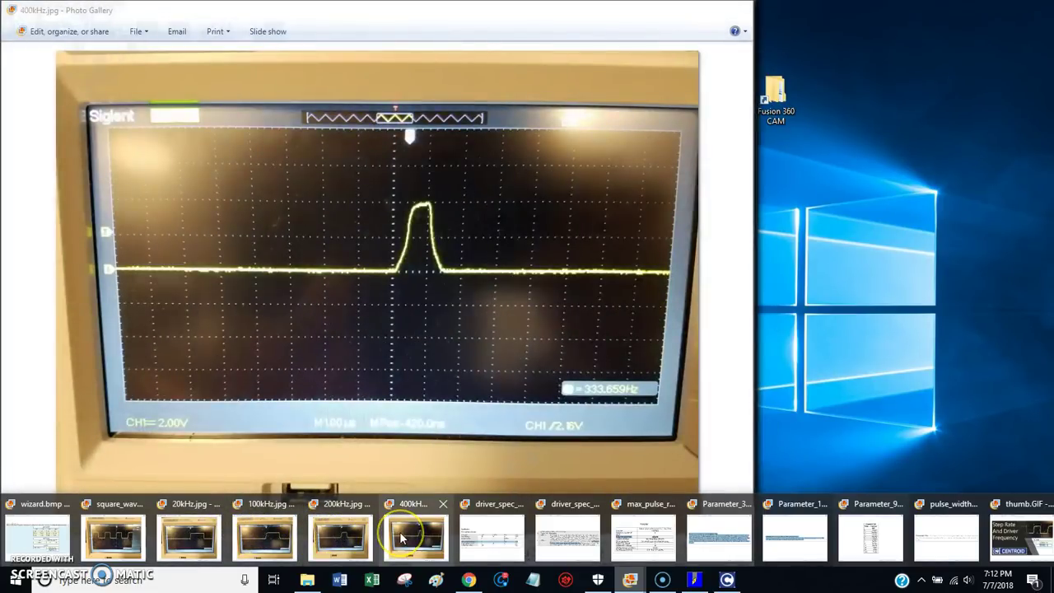
pyautogui.click(399, 536)
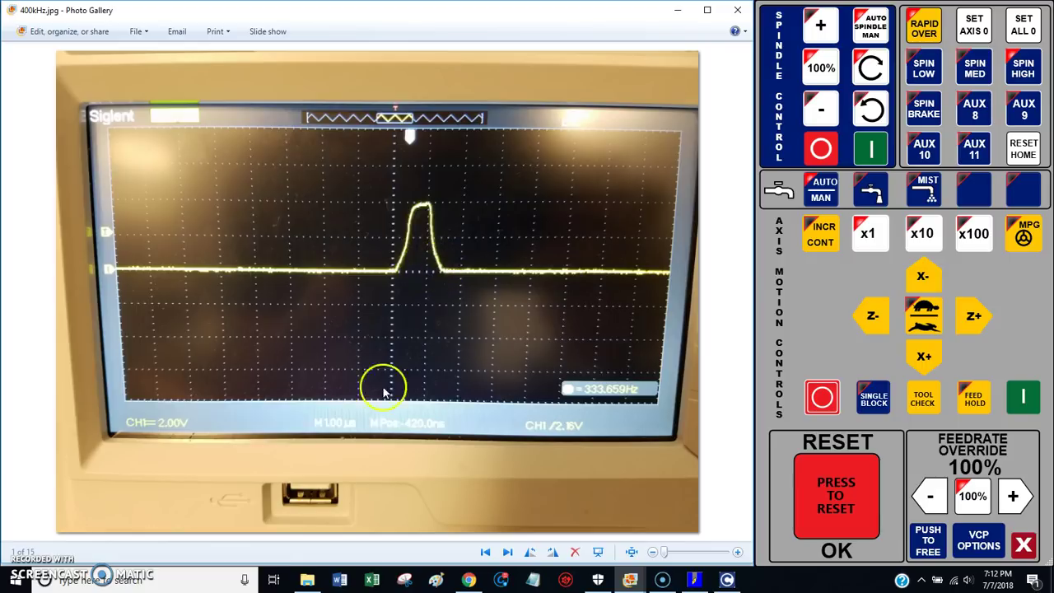
pyautogui.moveTo(632, 581)
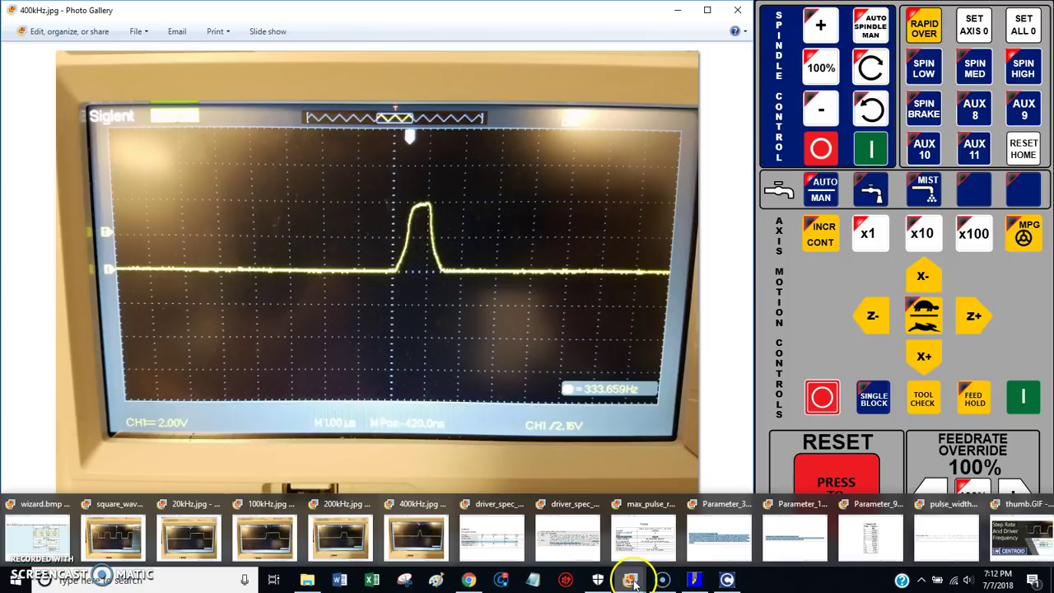
pyautogui.click(339, 531)
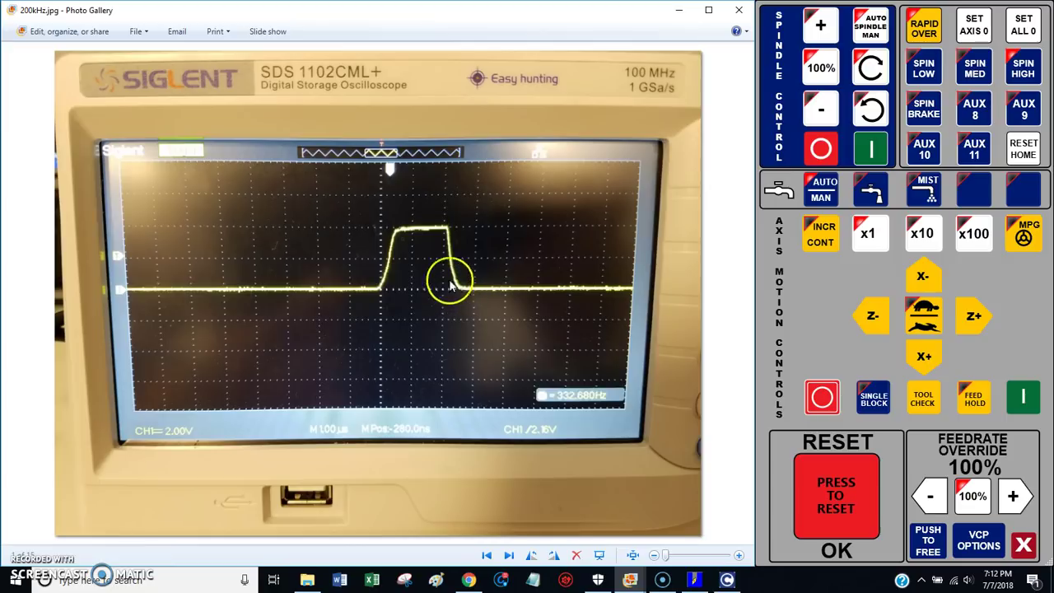
pyautogui.moveTo(629, 580)
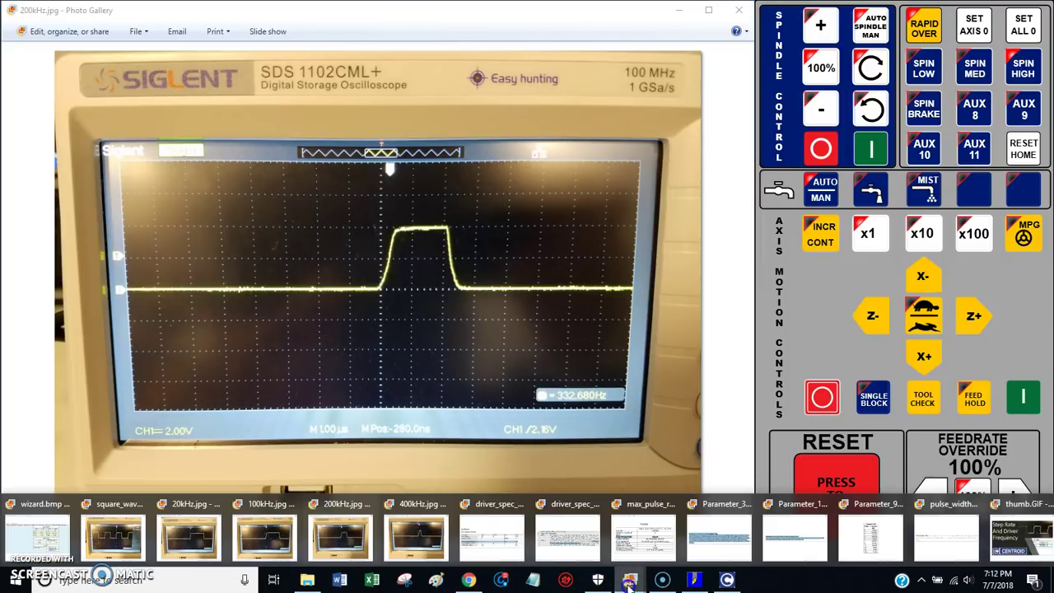
pyautogui.click(264, 535)
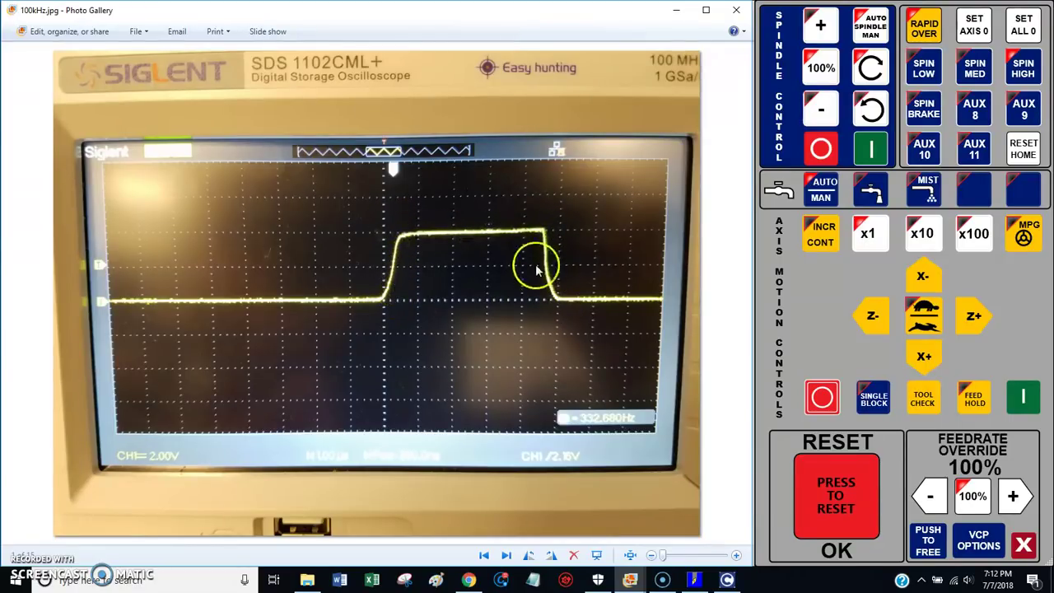
# Step: Switch from 20kHz.jpg to Parameter_39.GIF, the 100–200% Feedrate Override Percentage Limit
pyautogui.click(629, 579)
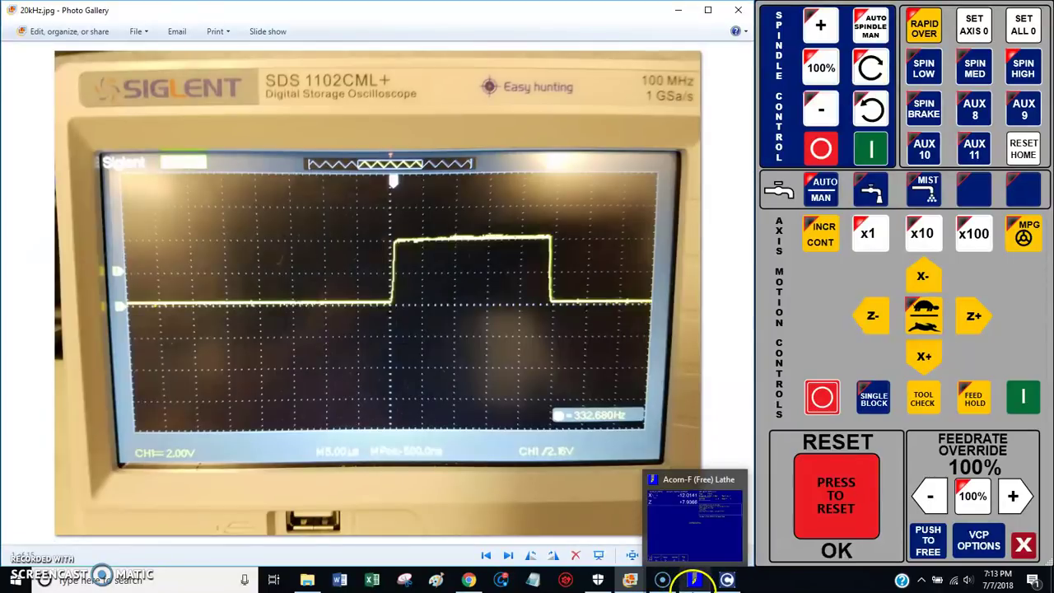
pyautogui.moveTo(635, 574)
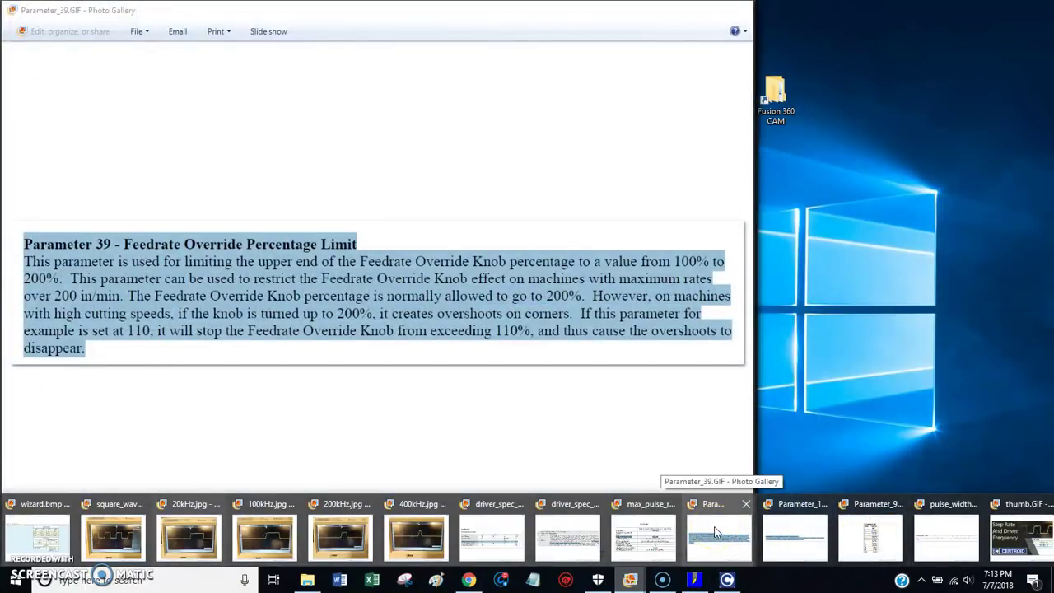
# Step: Review Parameter_39.GIF and Parameter_146.GIF, then bring CNC12's Configuration screen forward
pyautogui.click(715, 533)
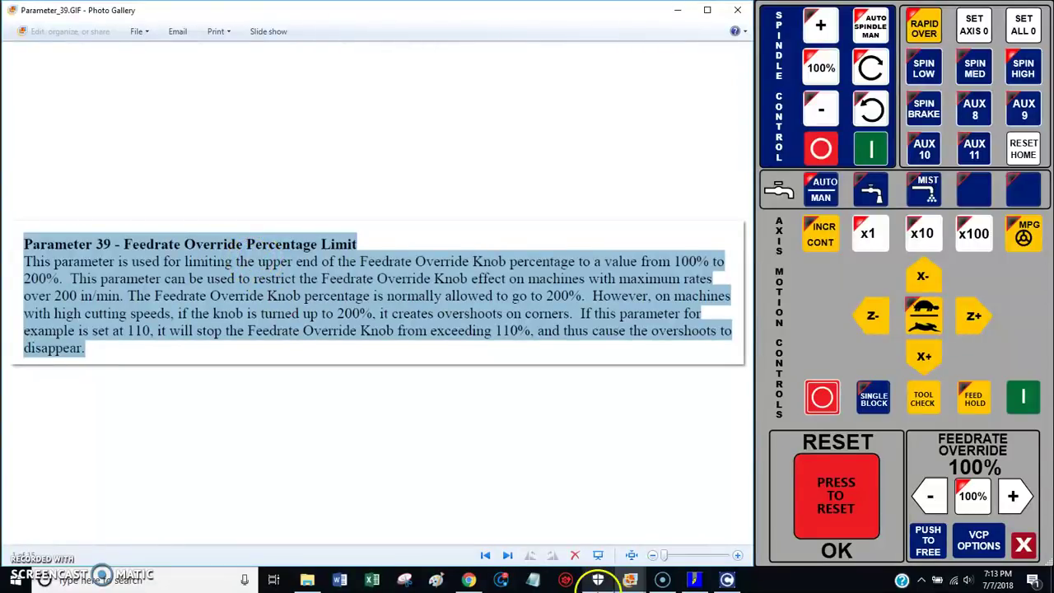
pyautogui.click(638, 582)
pyautogui.moveTo(793, 536)
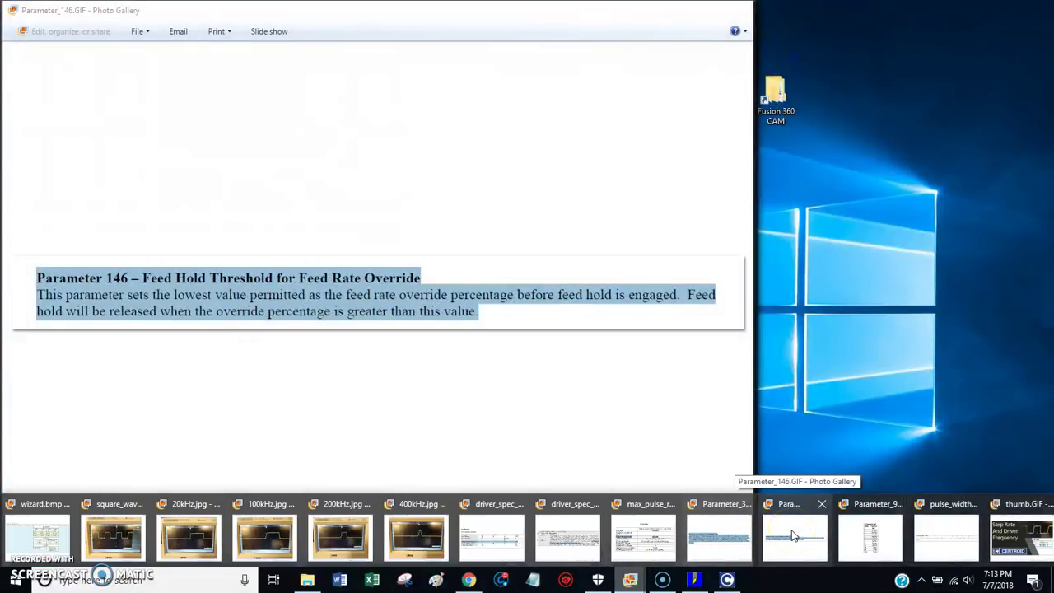
pyautogui.click(793, 536)
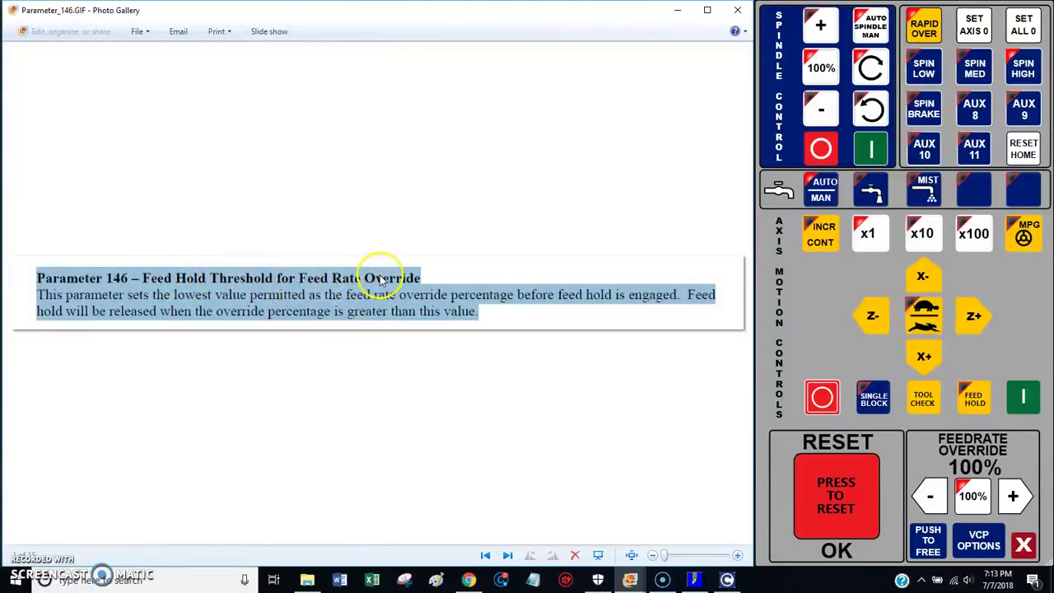
pyautogui.click(694, 580)
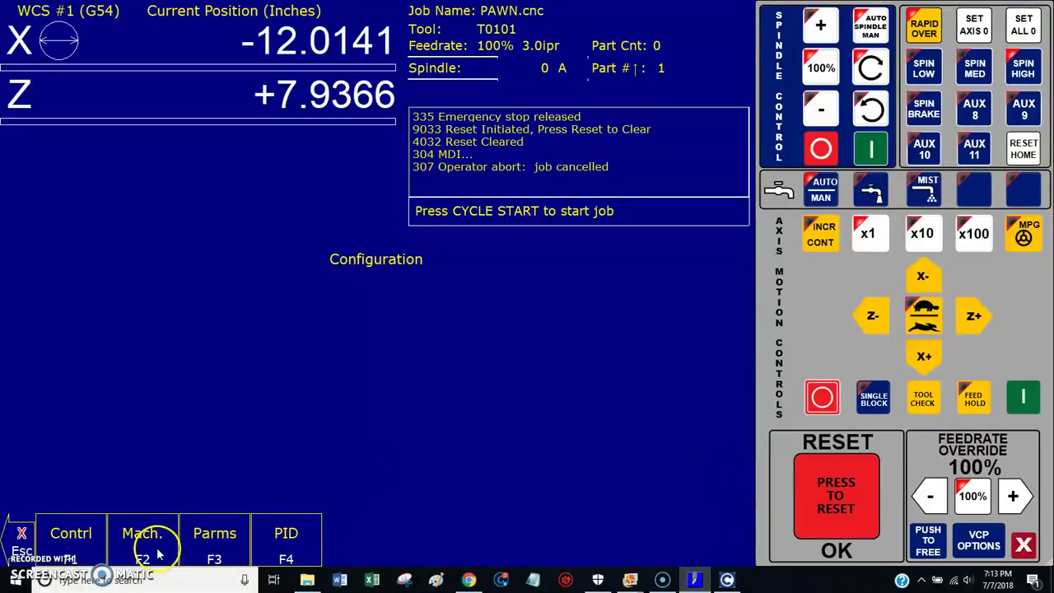
# Step: Back out to the main screen and run the recalled G98 and G1W100.F1. MDI blocks
pyautogui.click(22, 527)
pyautogui.click(22, 527)
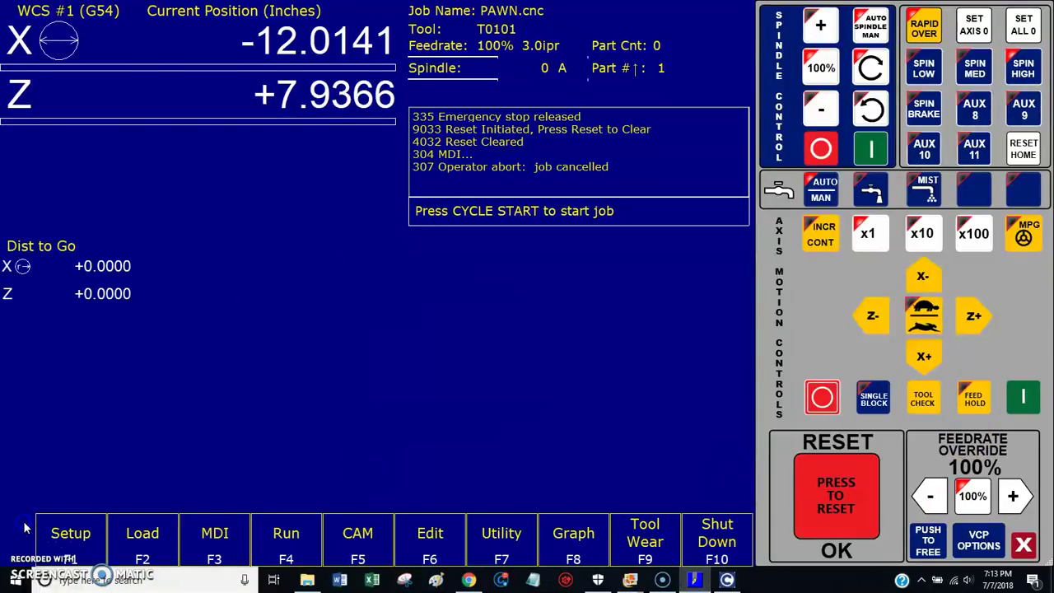
pyautogui.click(216, 535)
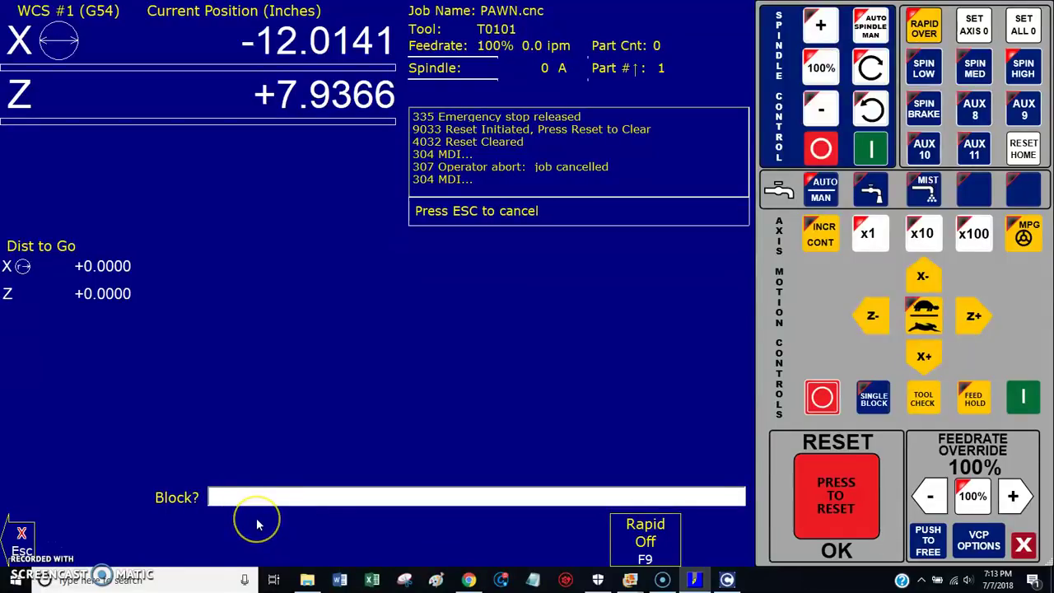
pyautogui.press('Up')
pyautogui.press('Up')
pyautogui.press('Return')
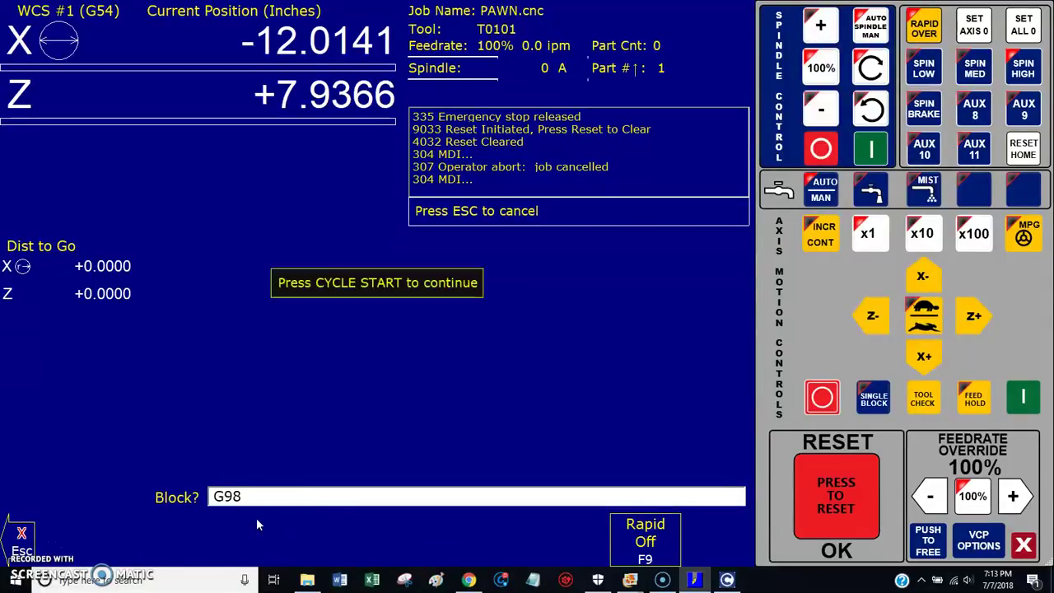
pyautogui.click(1023, 397)
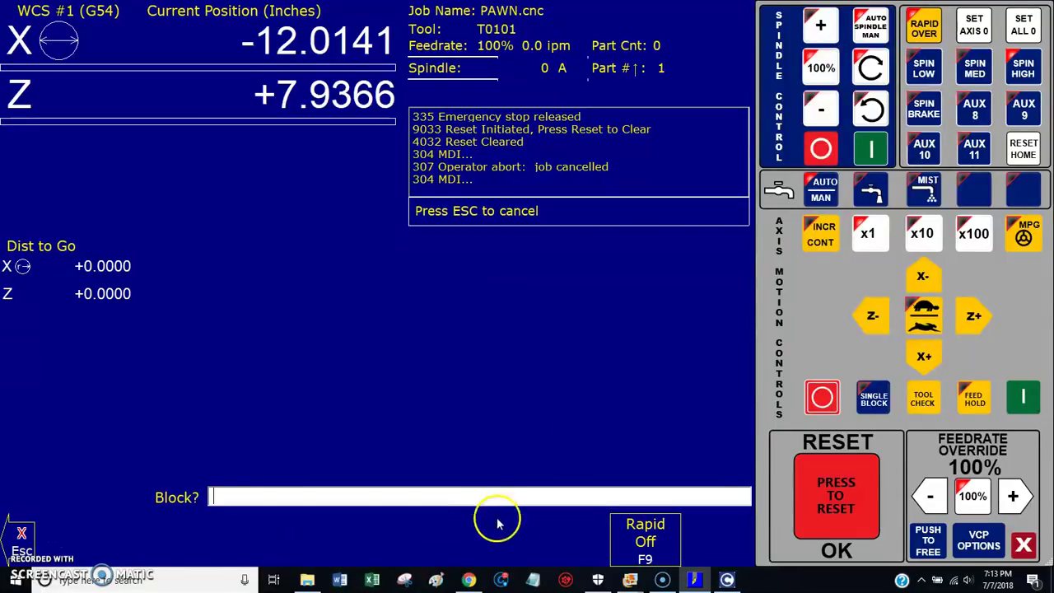
pyautogui.click(264, 497)
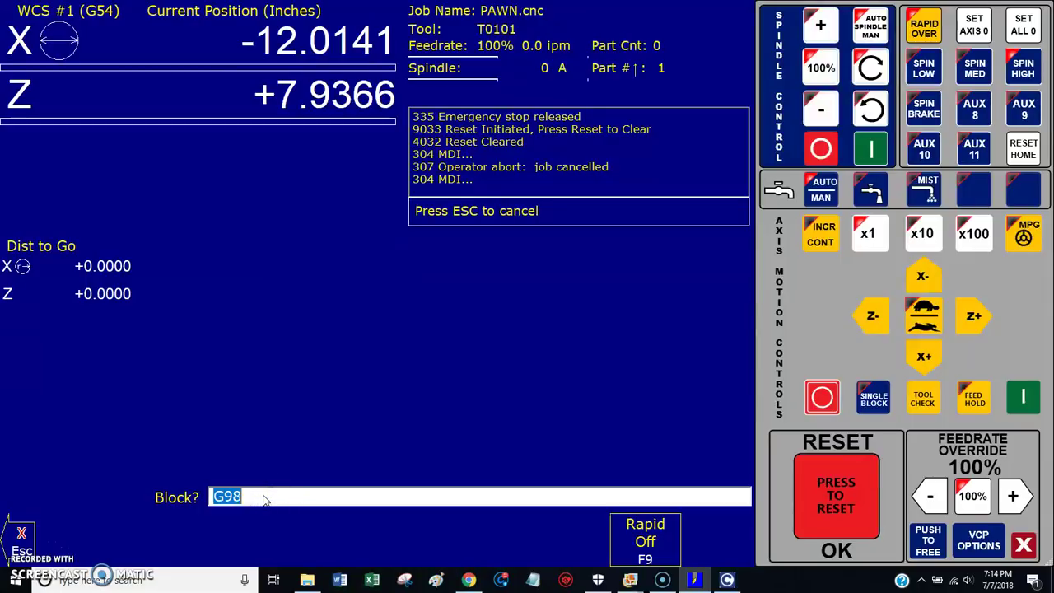
pyautogui.press('Up')
pyautogui.press('Return')
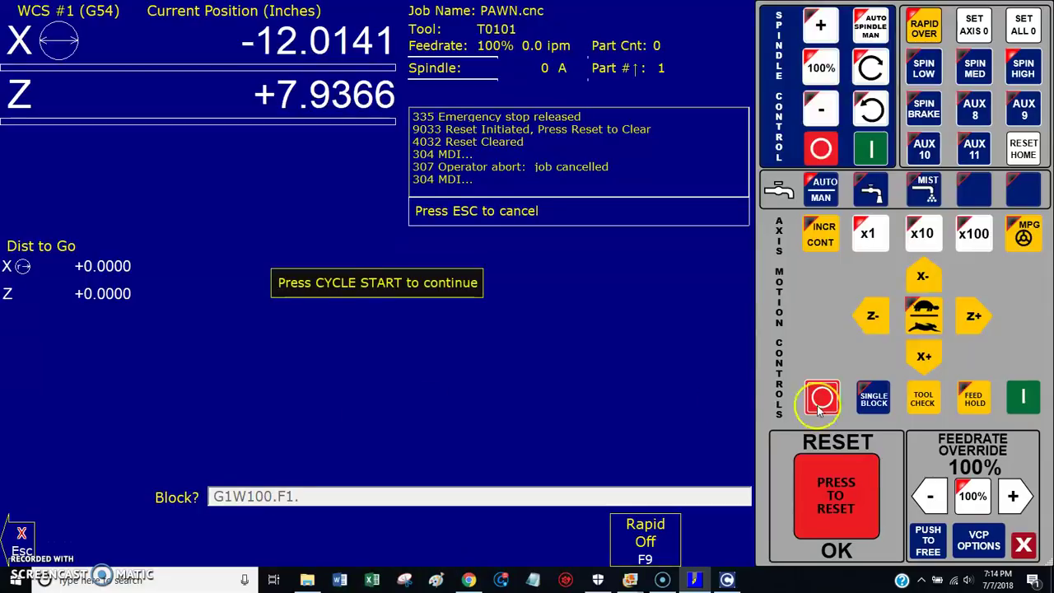
pyautogui.click(1027, 401)
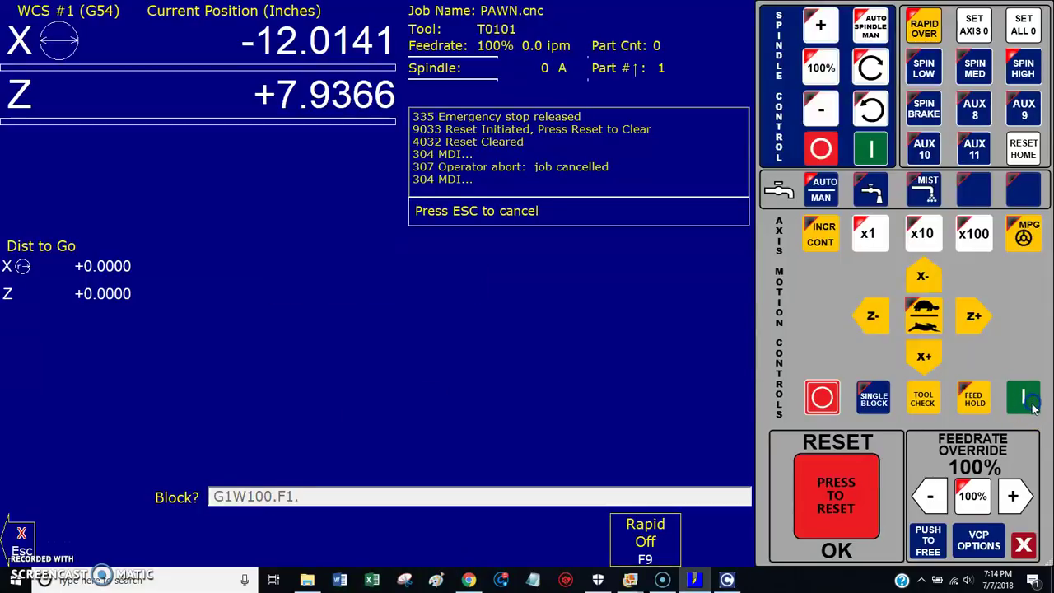
# Step: Lower the feedrate override during the Z move, feed hold it, then reset override to 100%
pyautogui.click(937, 493)
pyautogui.moveTo(938, 492); pyautogui.dragTo(942, 494)
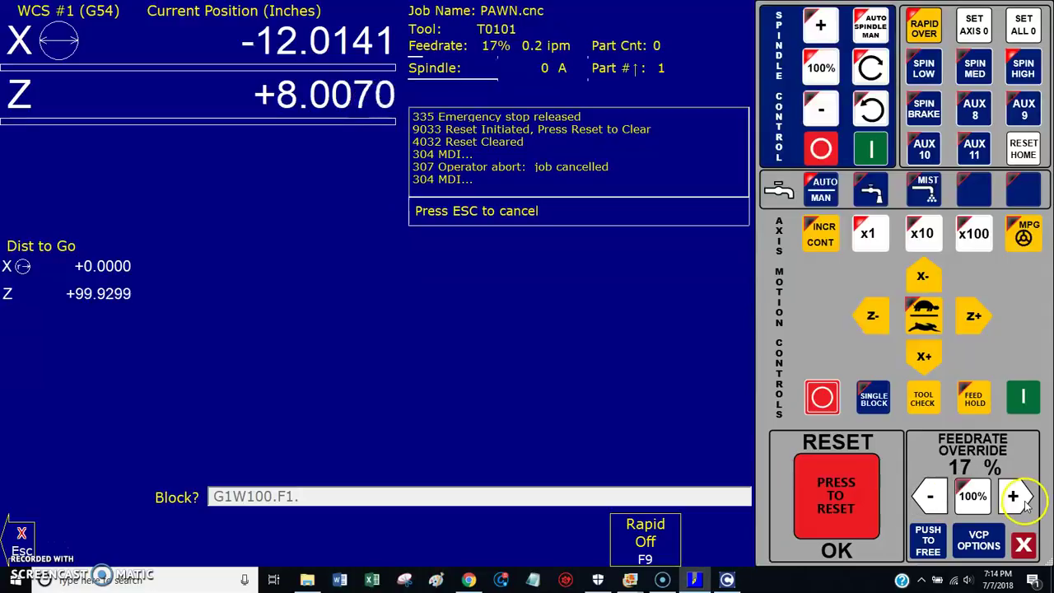
pyautogui.moveTo(1011, 497); pyautogui.dragTo(1024, 500)
pyautogui.click(974, 398)
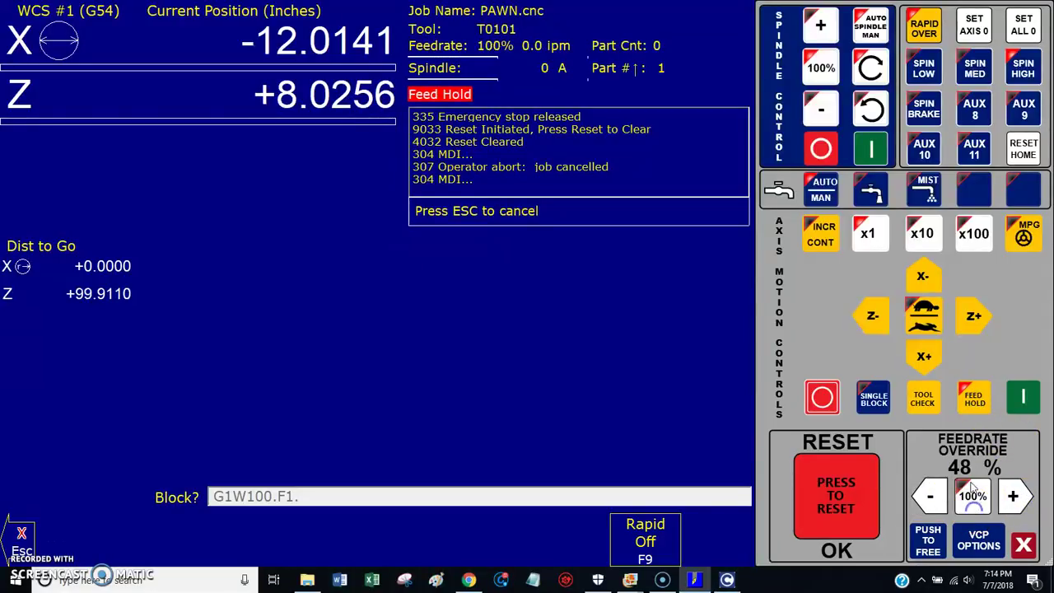
pyautogui.click(972, 495)
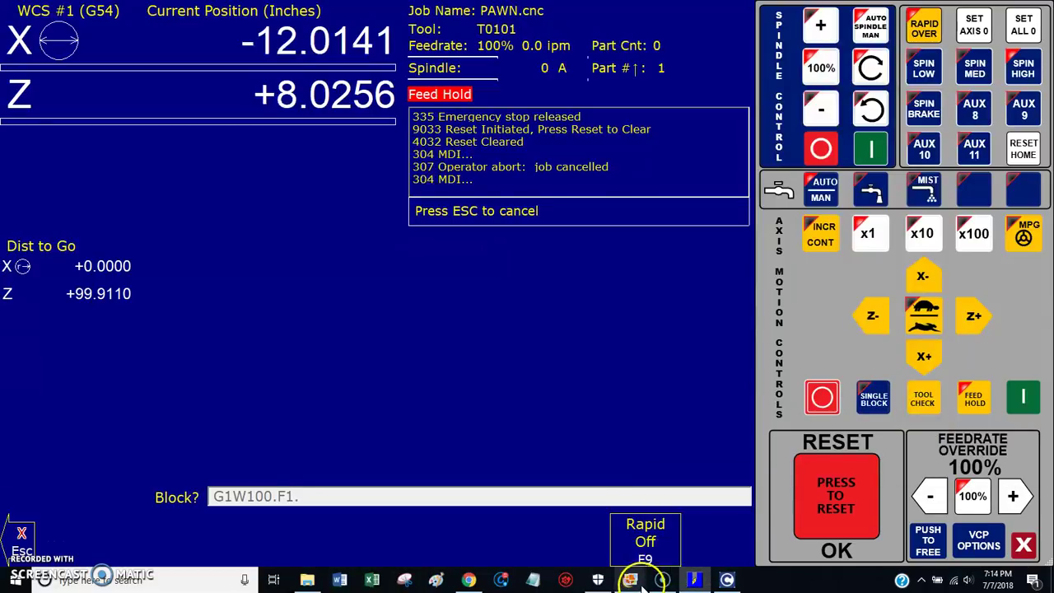
# Step: Check the Parameter 146 image, cancel the MDI block, and reach the configuration password prompt
pyautogui.moveTo(630, 579)
pyautogui.click(781, 543)
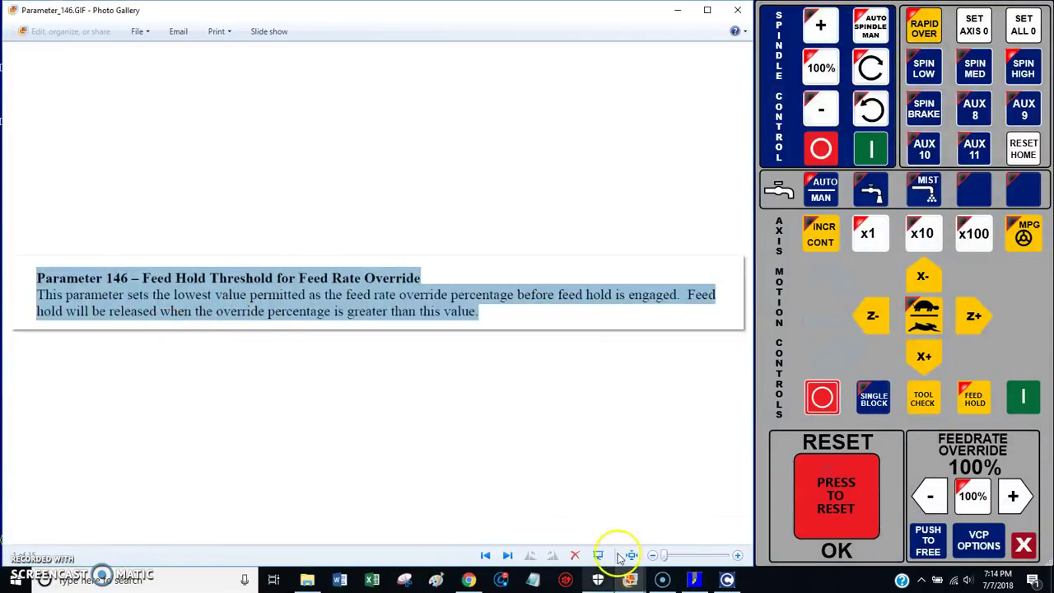
pyautogui.click(696, 580)
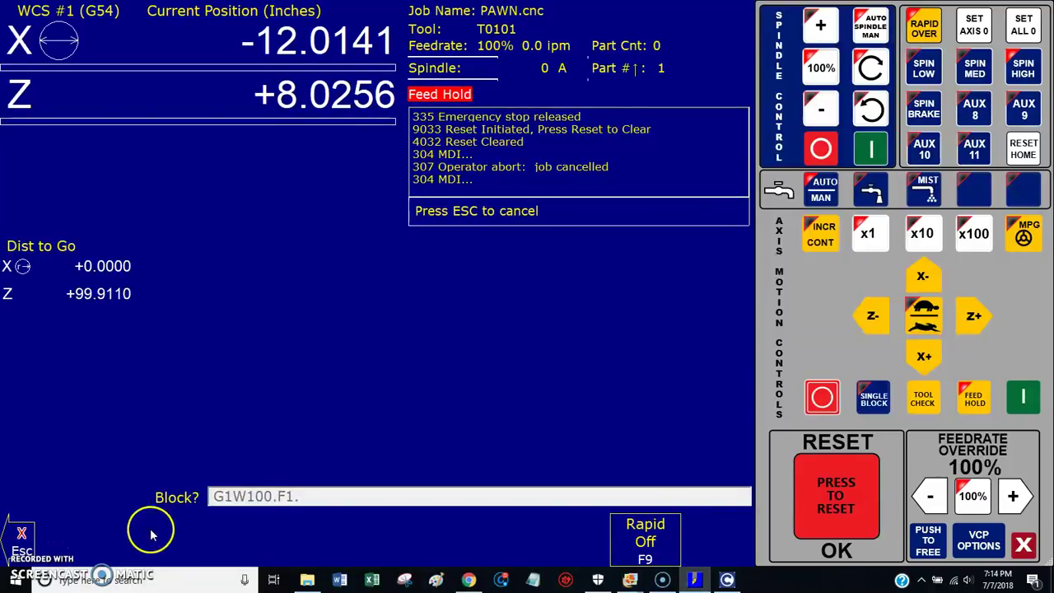
pyautogui.press('Escape')
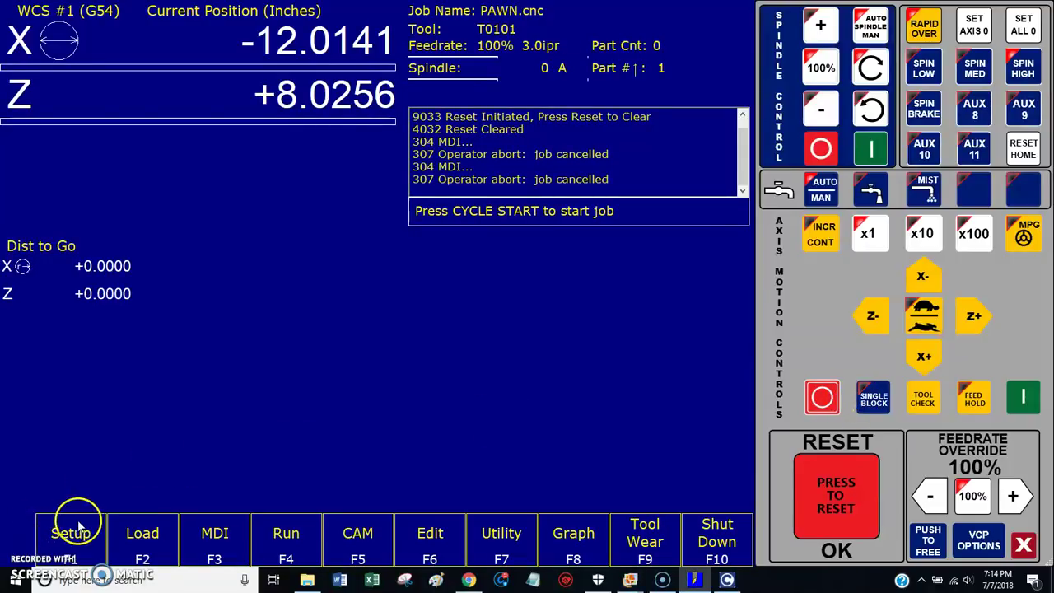
pyautogui.click(80, 527)
pyautogui.click(218, 535)
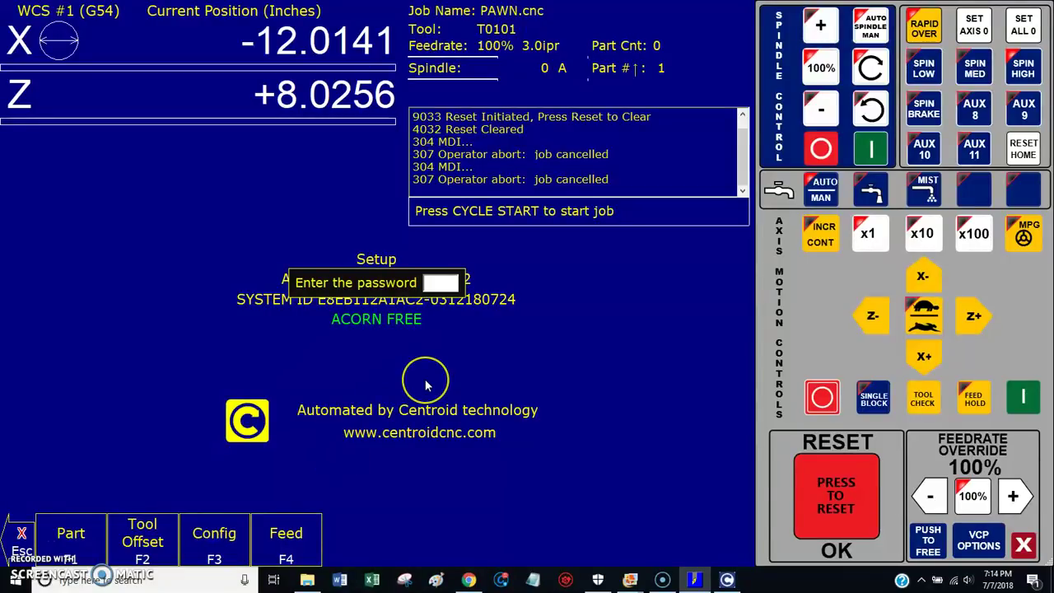
# Step: Enter the configuration password and page back to the P100–P199 parameter table
pyautogui.write('137')
pyautogui.press('Return')
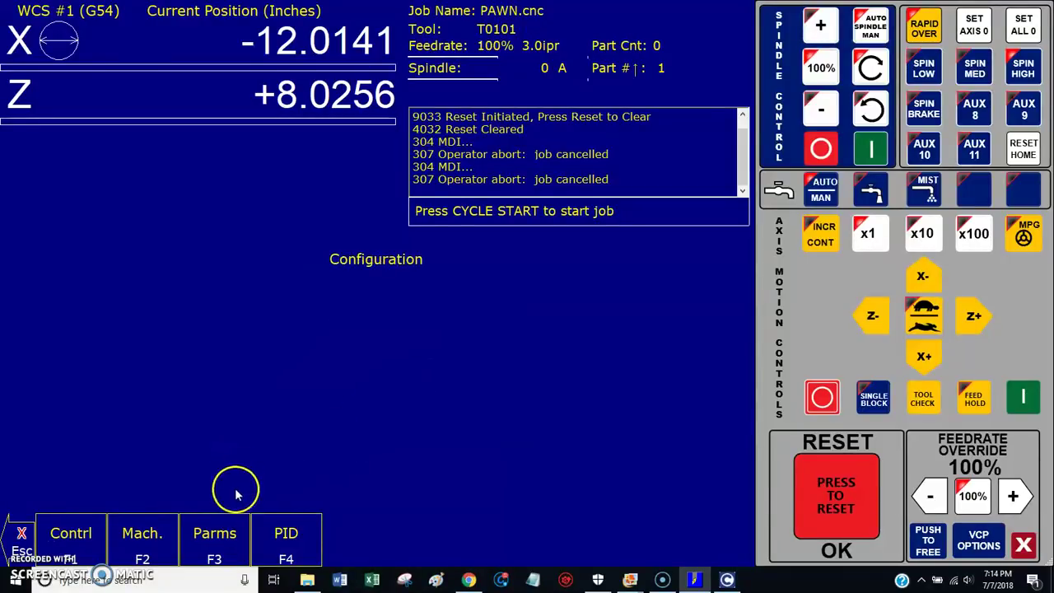
pyautogui.click(222, 531)
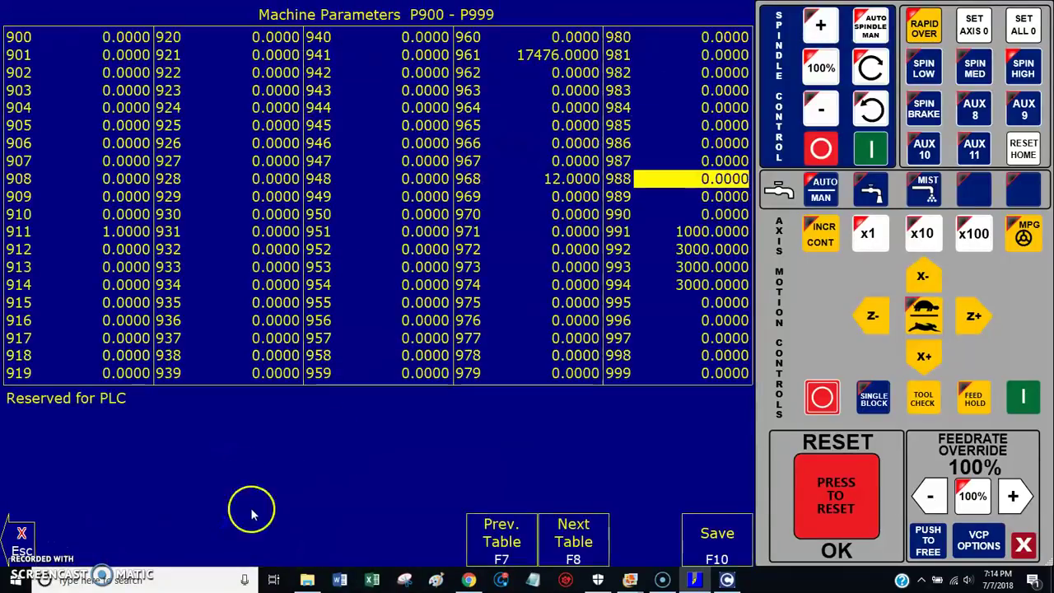
pyautogui.click(519, 543)
pyautogui.click(519, 543)
pyautogui.click(519, 543)
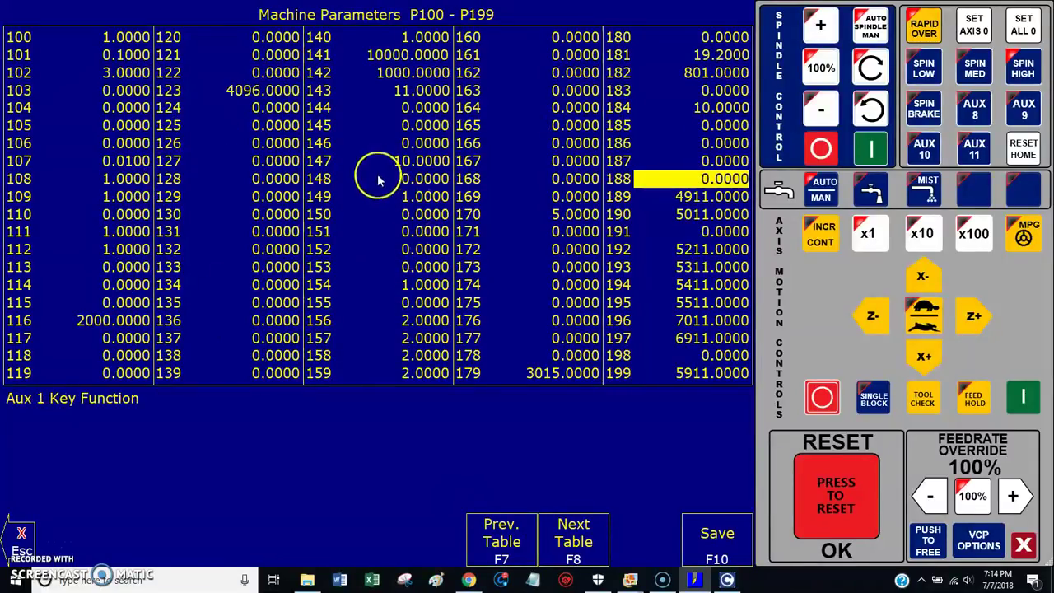
# Step: Set P146, the feed hold threshold, to 5 and save the parameters
pyautogui.click(387, 145)
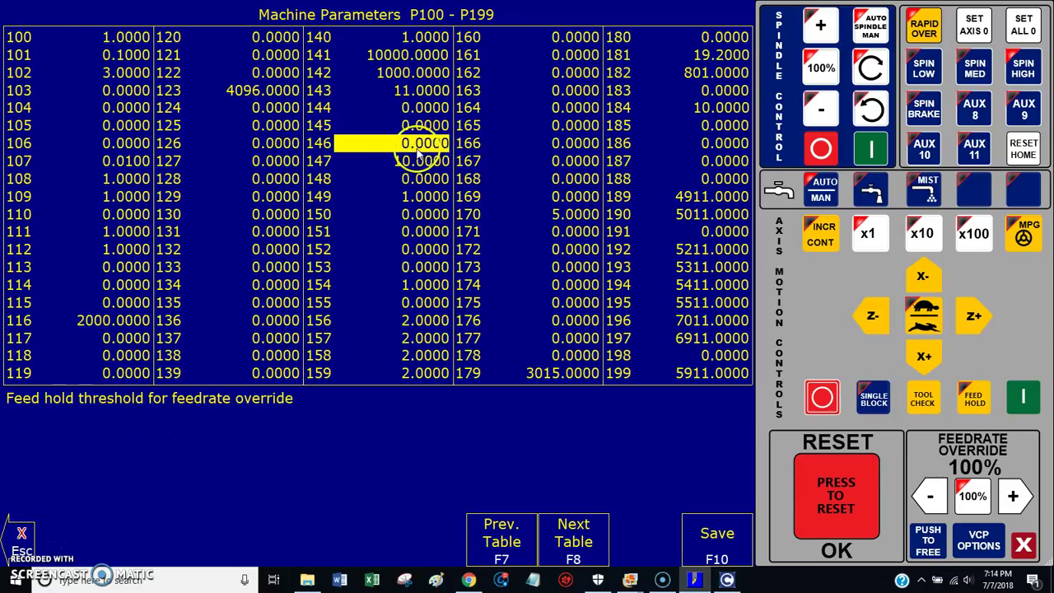
pyautogui.write('5')
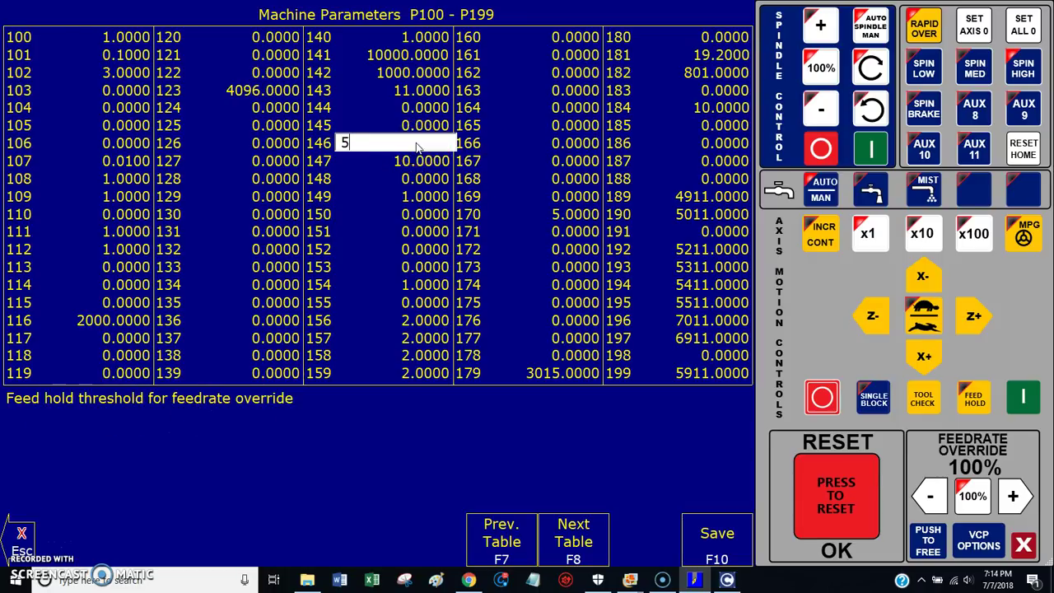
pyautogui.press('Return')
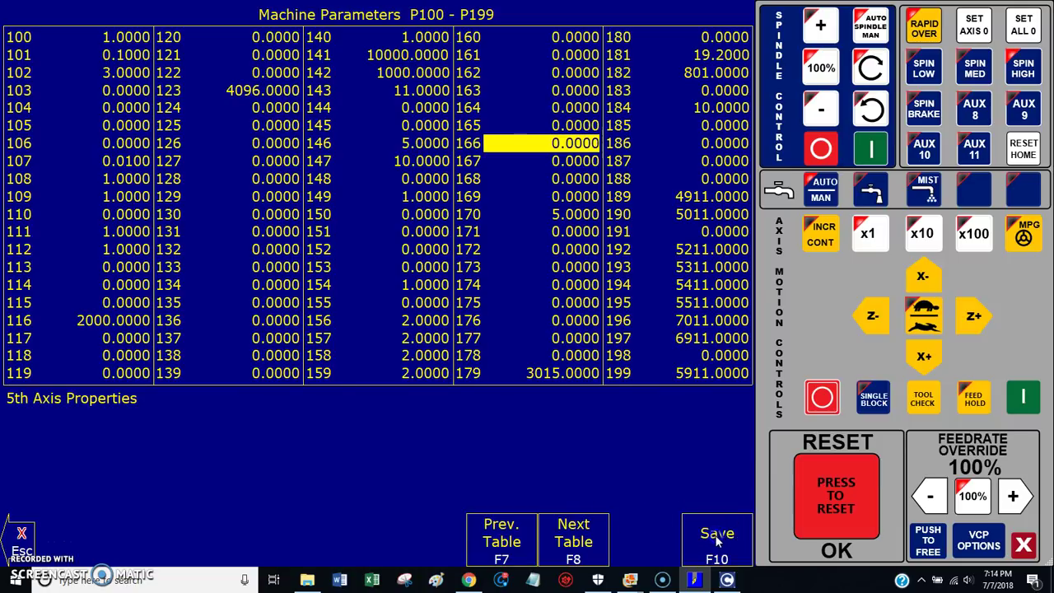
pyautogui.click(716, 536)
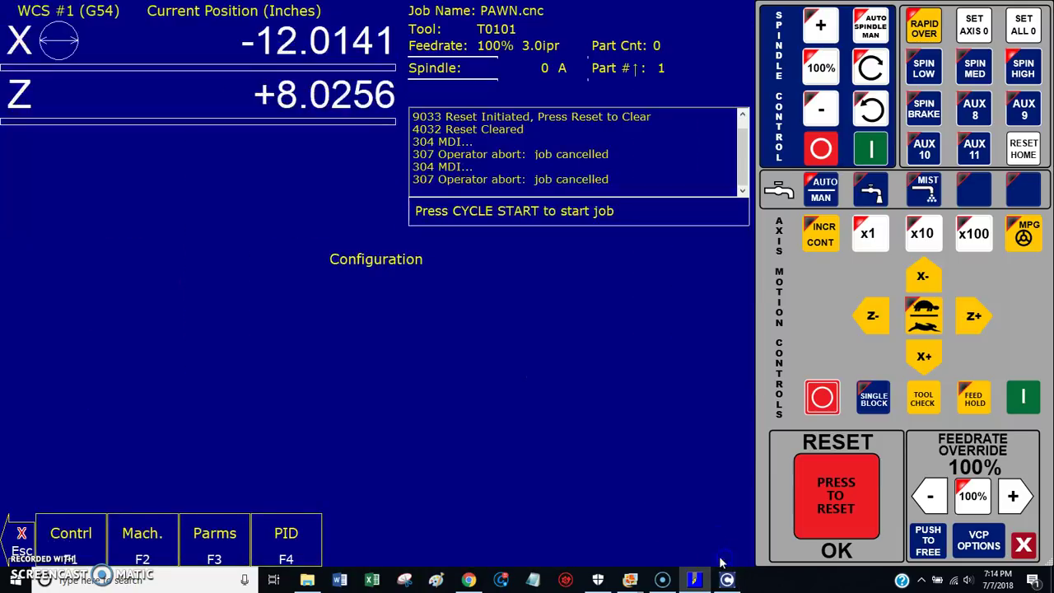
# Step: From MDI, rerun the G98 block and start the G1W100.F1. Z move
pyautogui.click(16, 529)
pyautogui.click(22, 531)
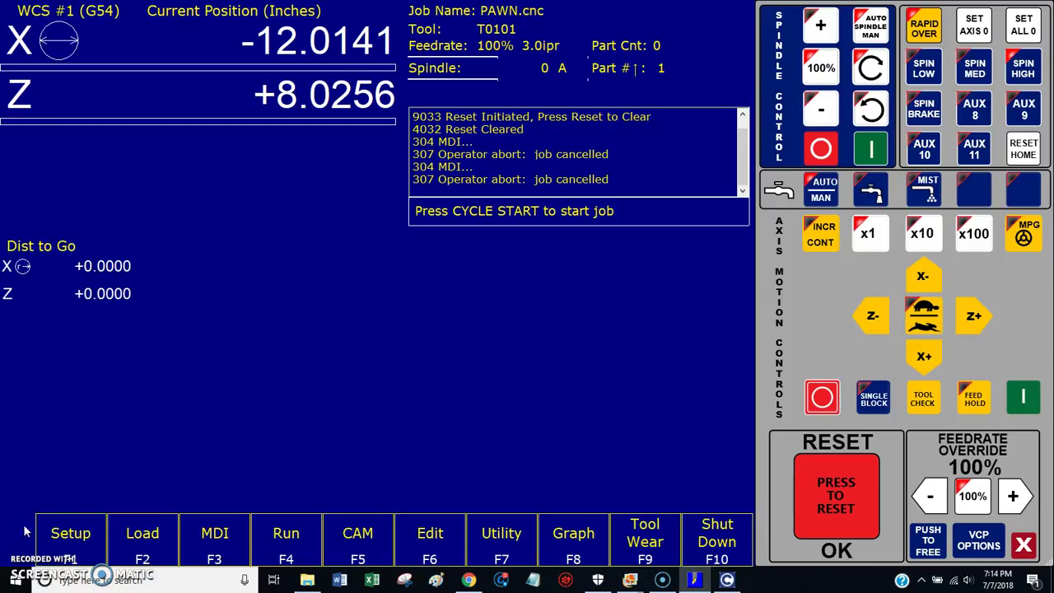
pyautogui.click(217, 537)
pyautogui.press('Up')
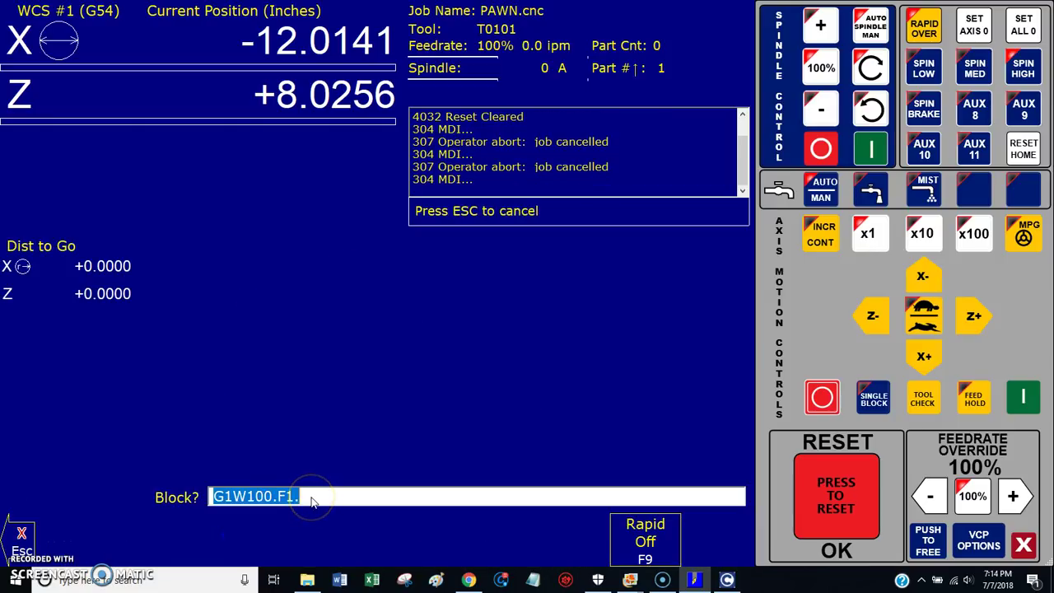
pyautogui.press('Up')
pyautogui.press('Return')
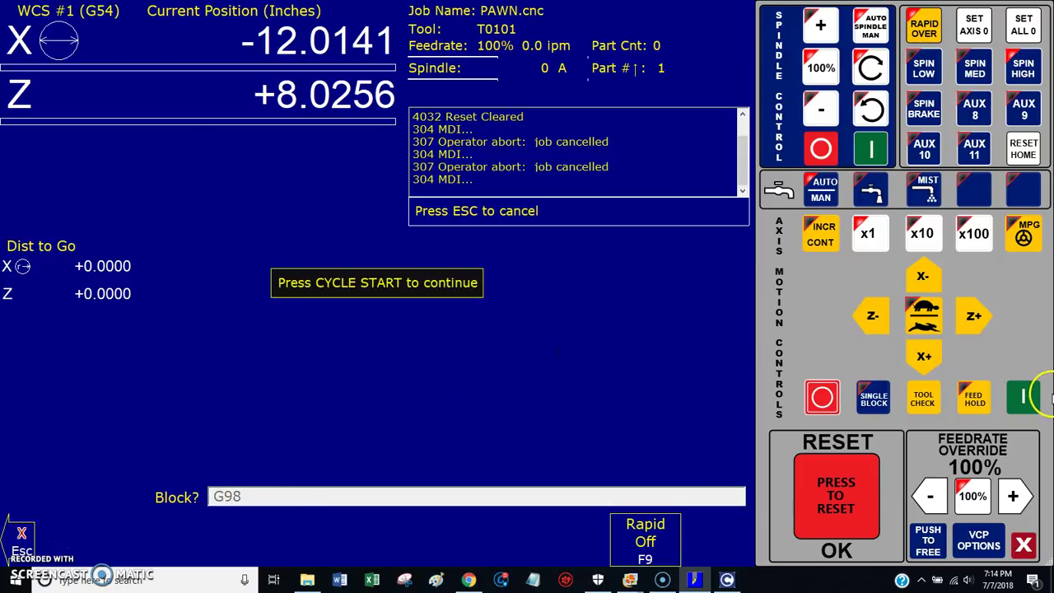
pyautogui.click(1023, 397)
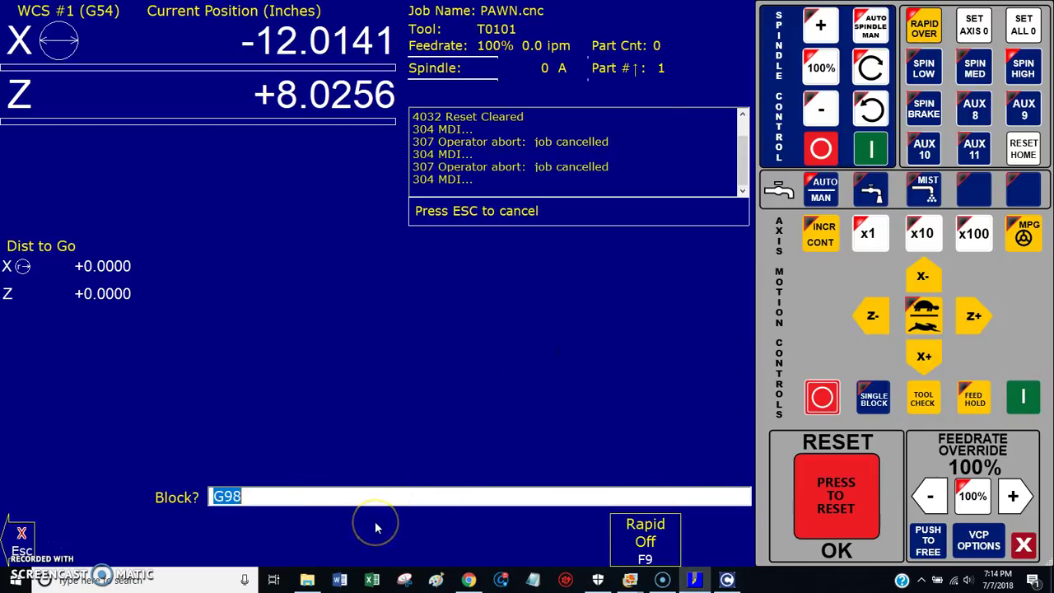
pyautogui.press('Up')
pyautogui.press('Return')
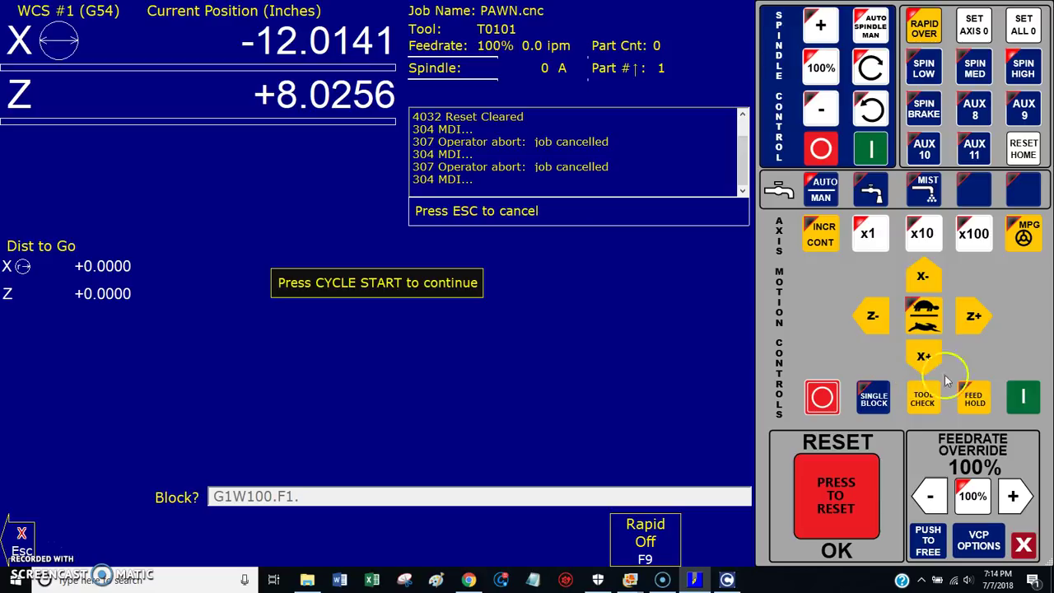
pyautogui.click(1023, 396)
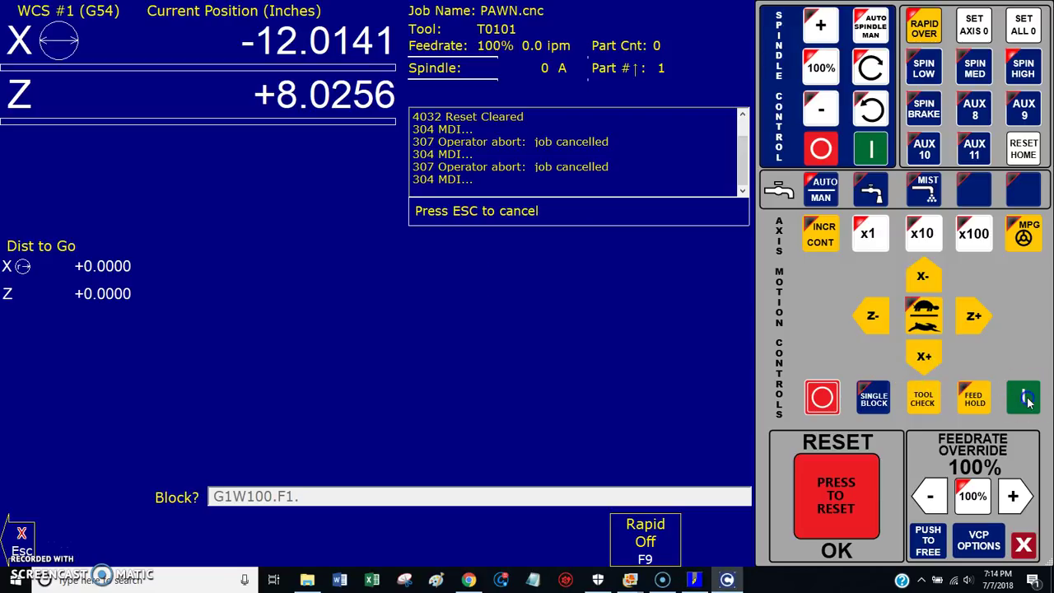
# Step: Lower feedrate override below 5% to trigger feed hold, then raise it to 5% to release it
pyautogui.click(943, 496)
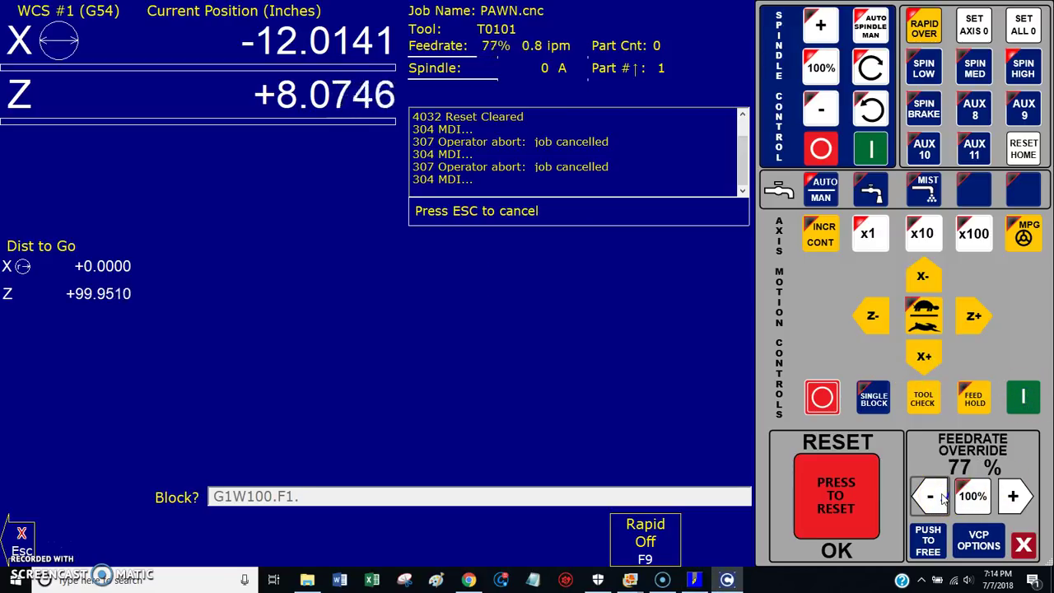
pyautogui.click(943, 496)
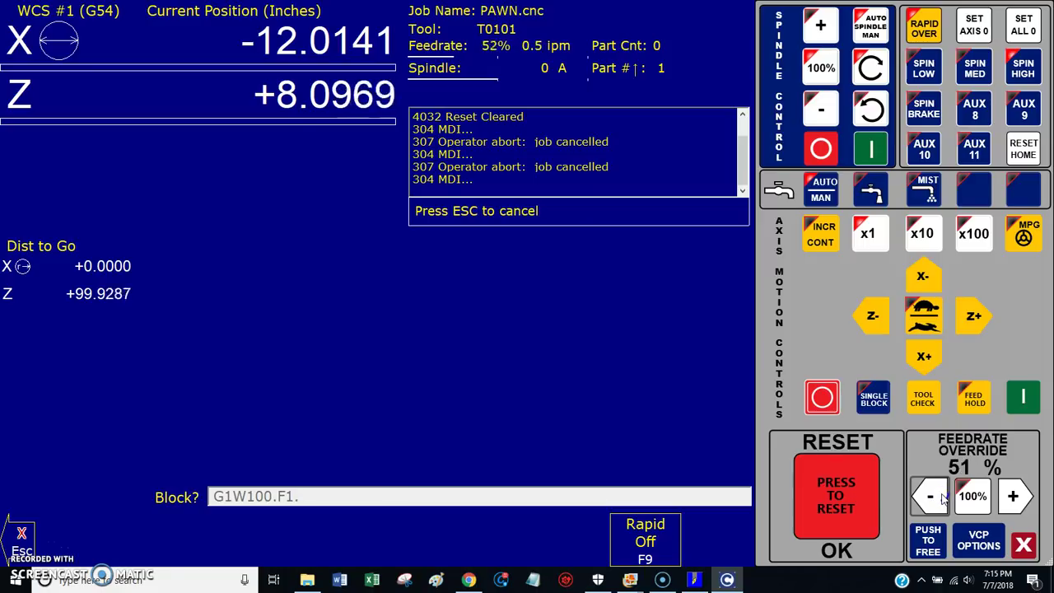
pyautogui.click(942, 496)
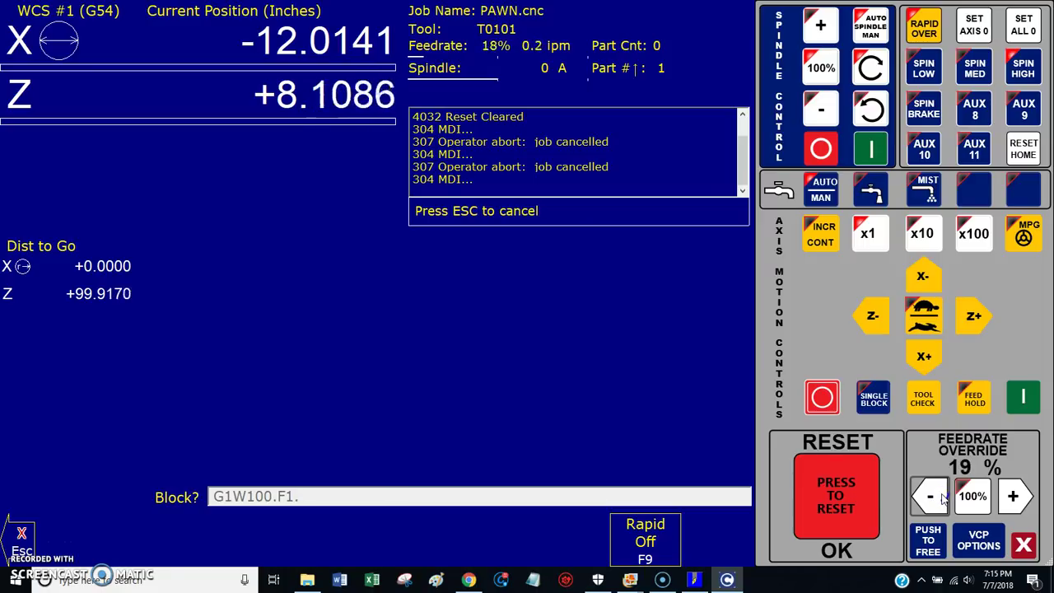
pyautogui.click(942, 497)
pyautogui.click(998, 407)
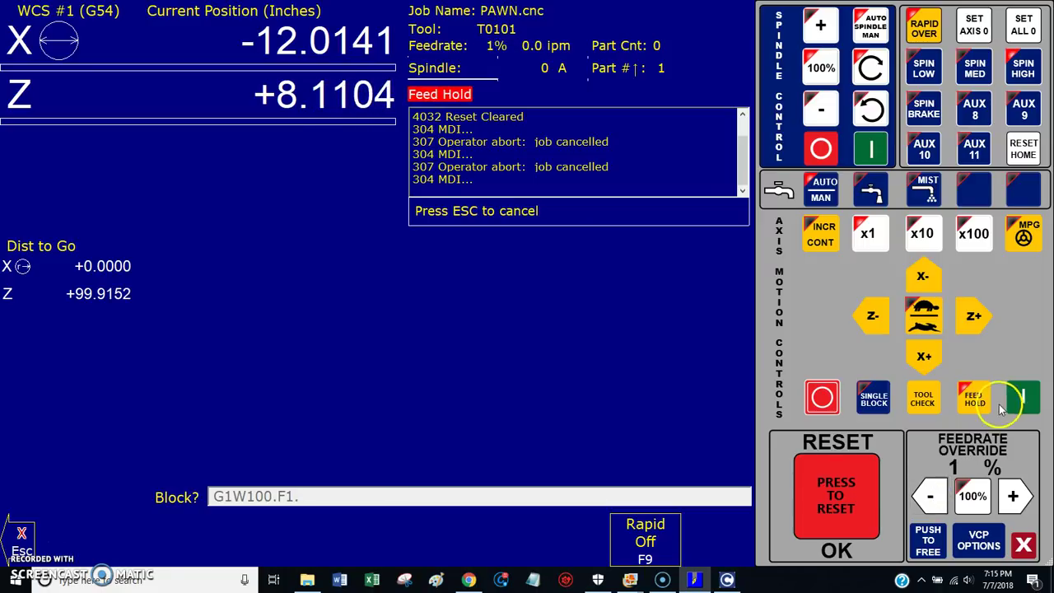
pyautogui.click(1013, 495)
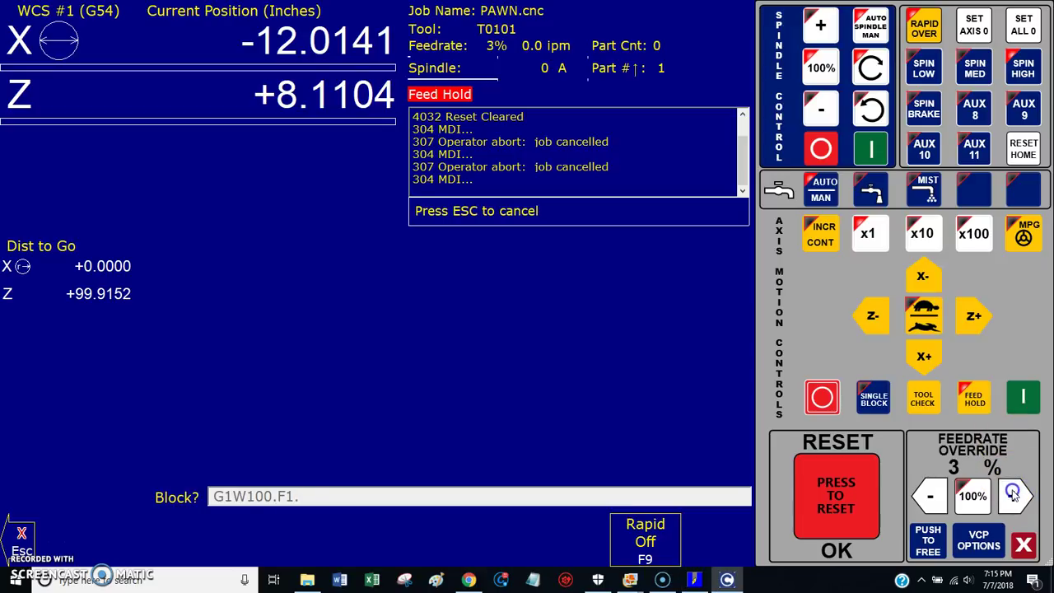
pyautogui.click(1013, 495)
pyautogui.click(1014, 494)
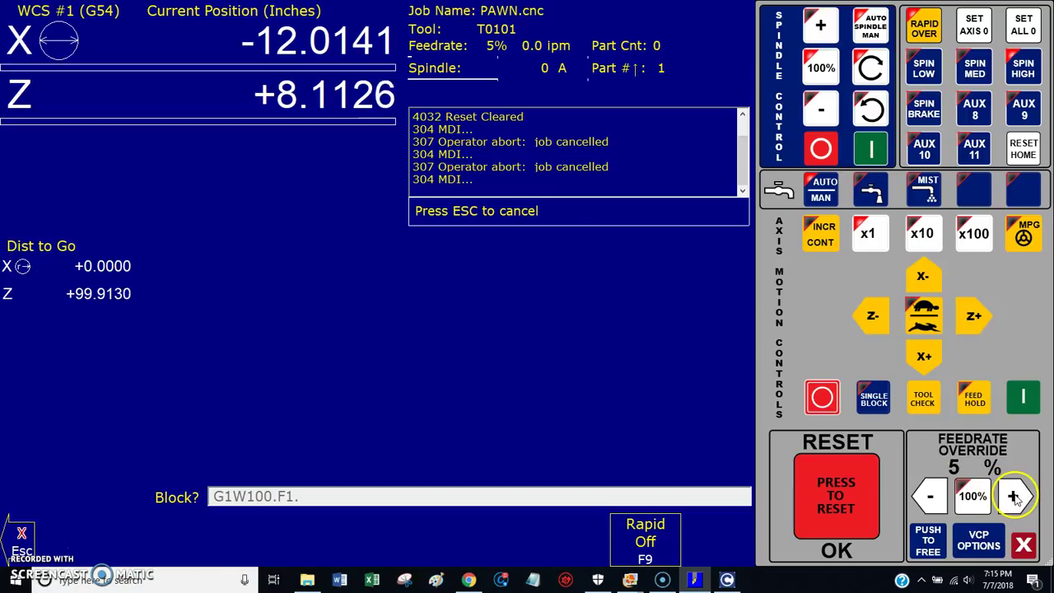
# Step: Retest by raising override to 20% and dropping it back below 5% to trigger feed hold
pyautogui.click(932, 496)
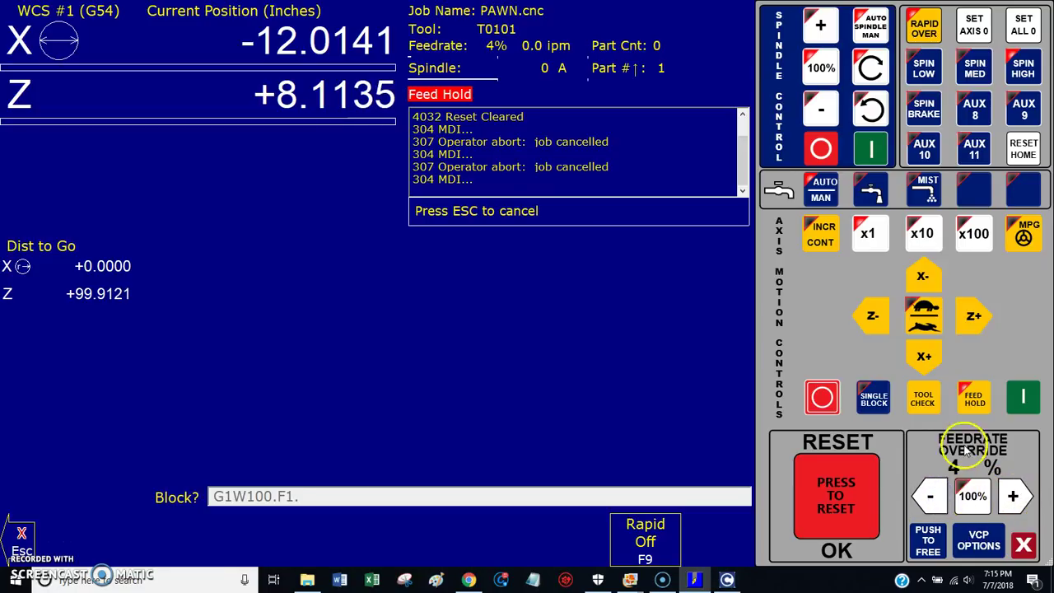
pyautogui.click(1013, 497)
pyautogui.click(1013, 497)
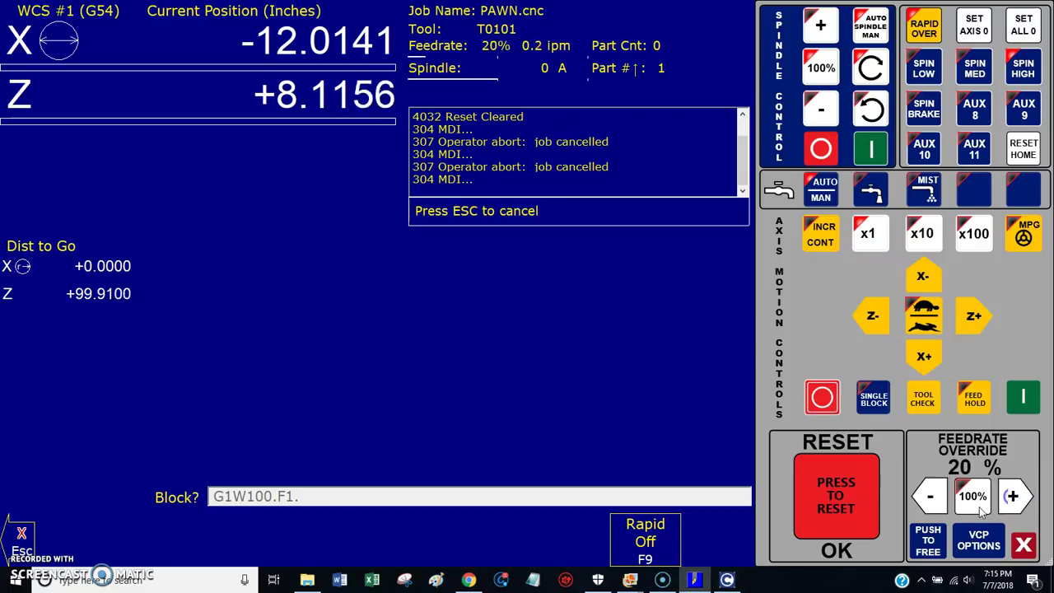
pyautogui.click(932, 497)
pyautogui.click(932, 497)
pyautogui.click(934, 498)
pyautogui.click(934, 498)
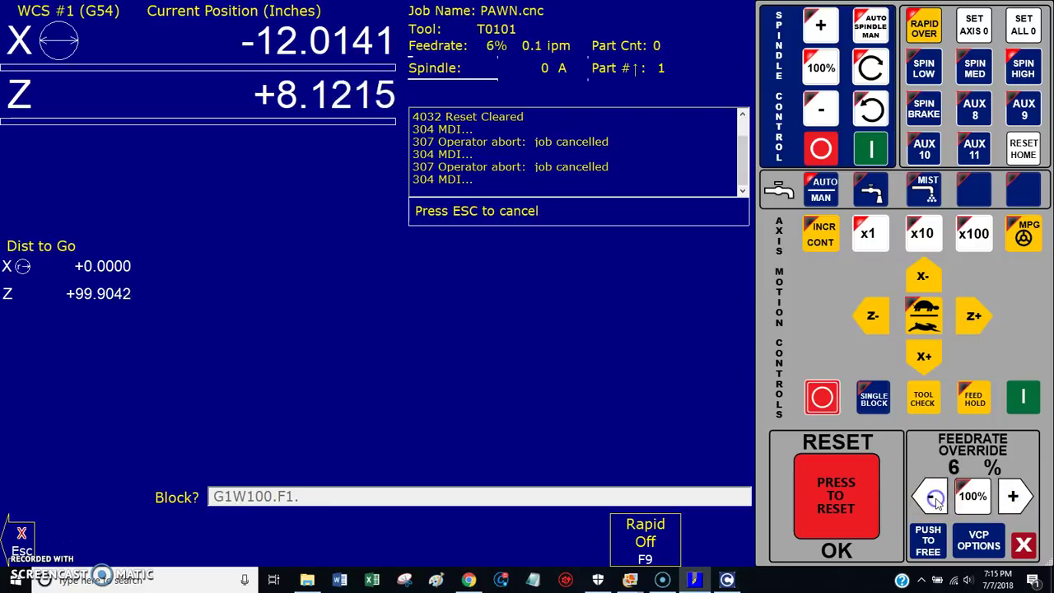
pyautogui.click(932, 497)
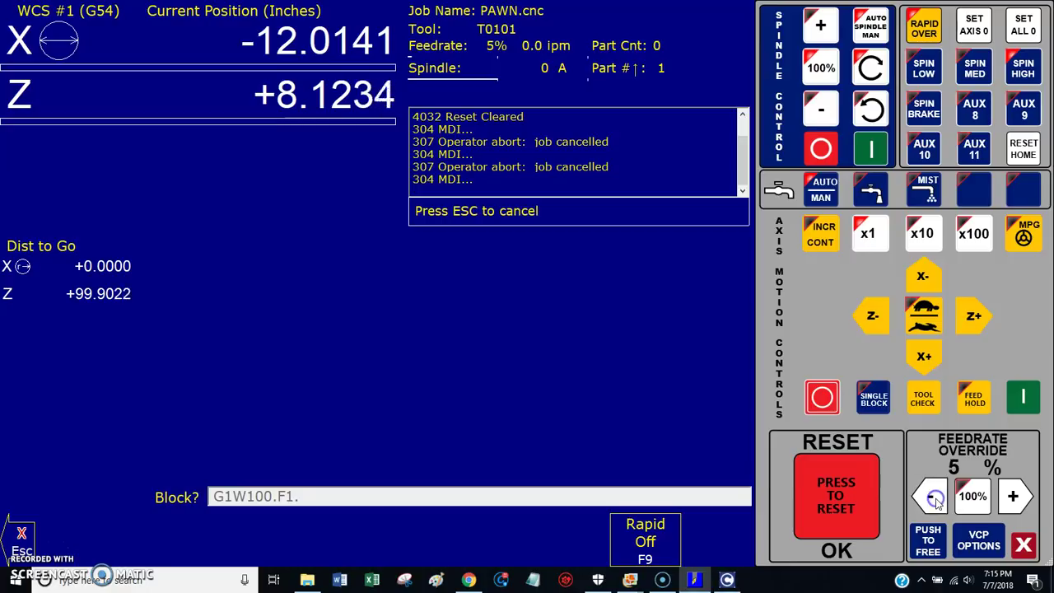
pyautogui.click(933, 497)
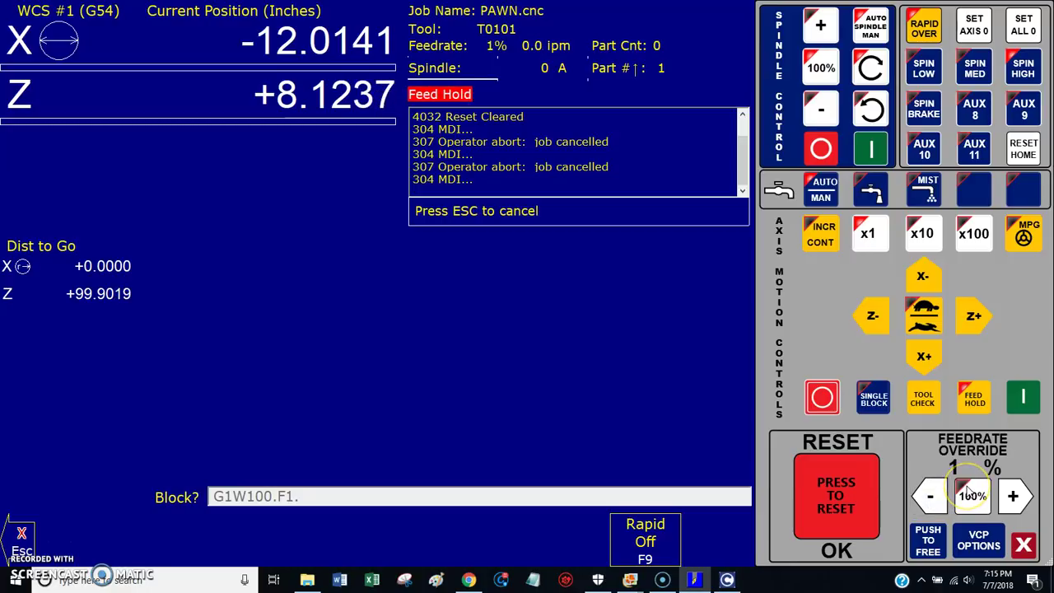
# Step: Raise the feedrate override, reset it to 100%, and pause motion with Feed Hold
pyautogui.click(1014, 496)
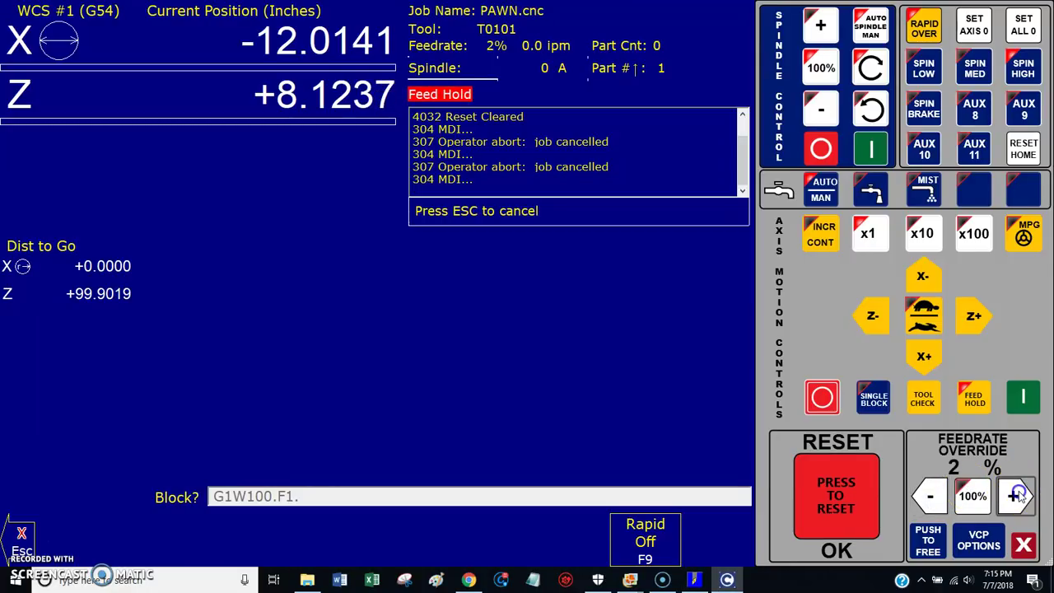
pyautogui.click(1015, 495)
pyautogui.click(1015, 495)
pyautogui.click(1015, 495)
pyautogui.click(1015, 495)
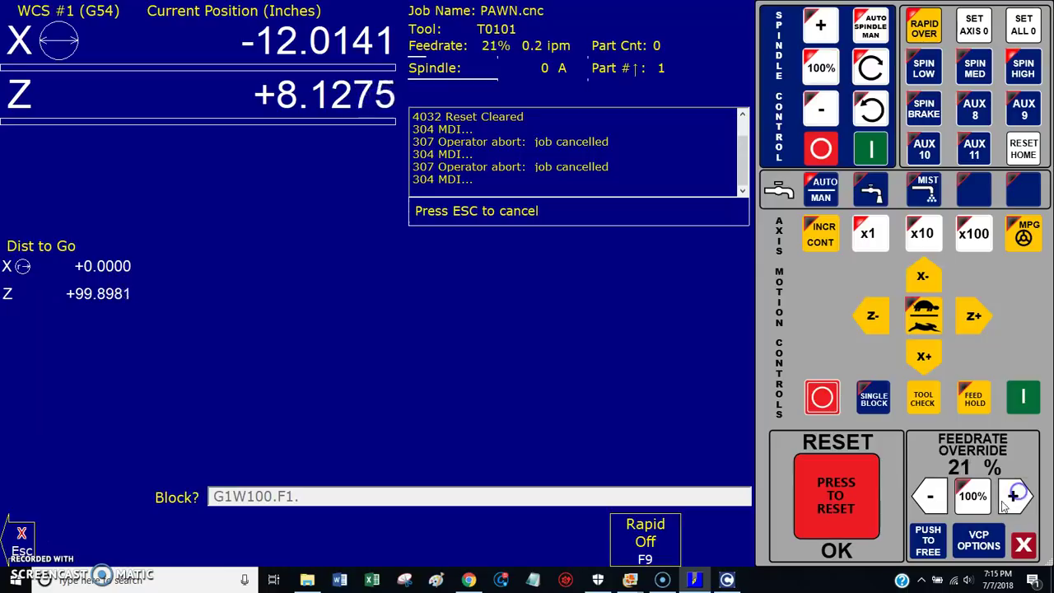
pyautogui.click(972, 496)
pyautogui.click(971, 416)
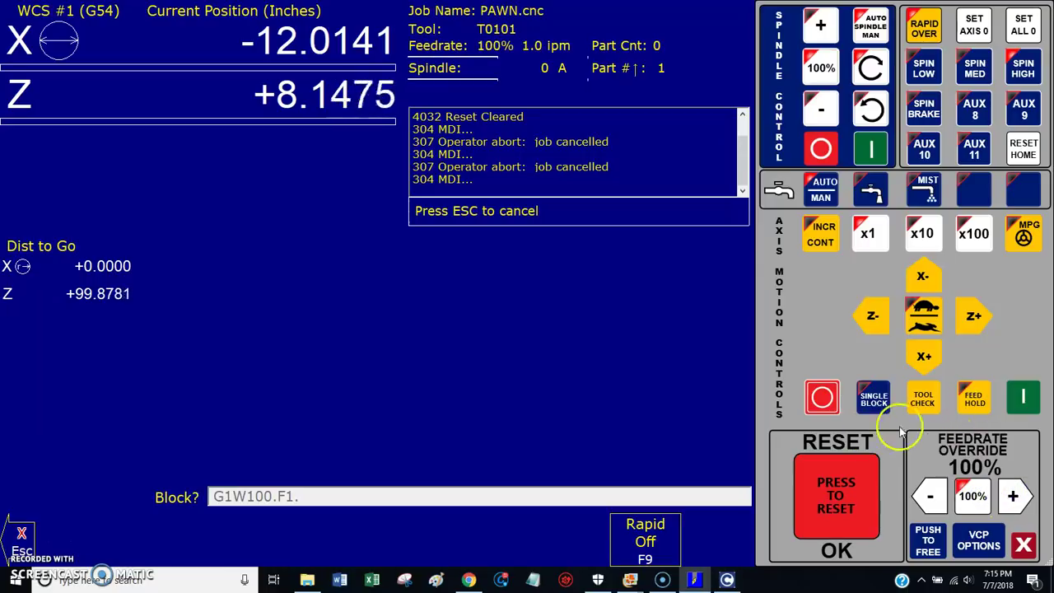
pyautogui.click(823, 400)
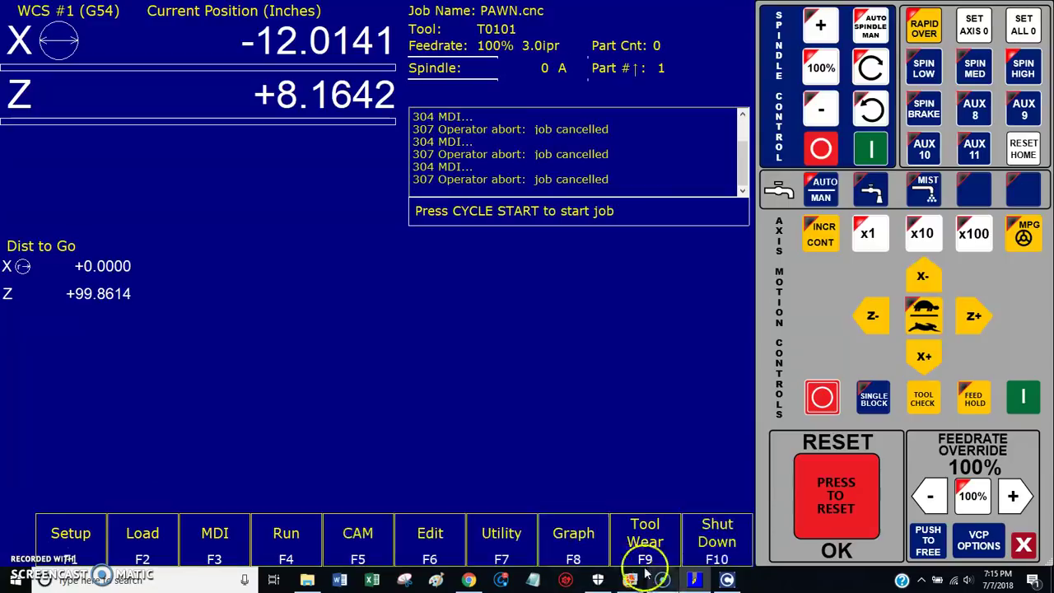
pyautogui.moveTo(629, 580)
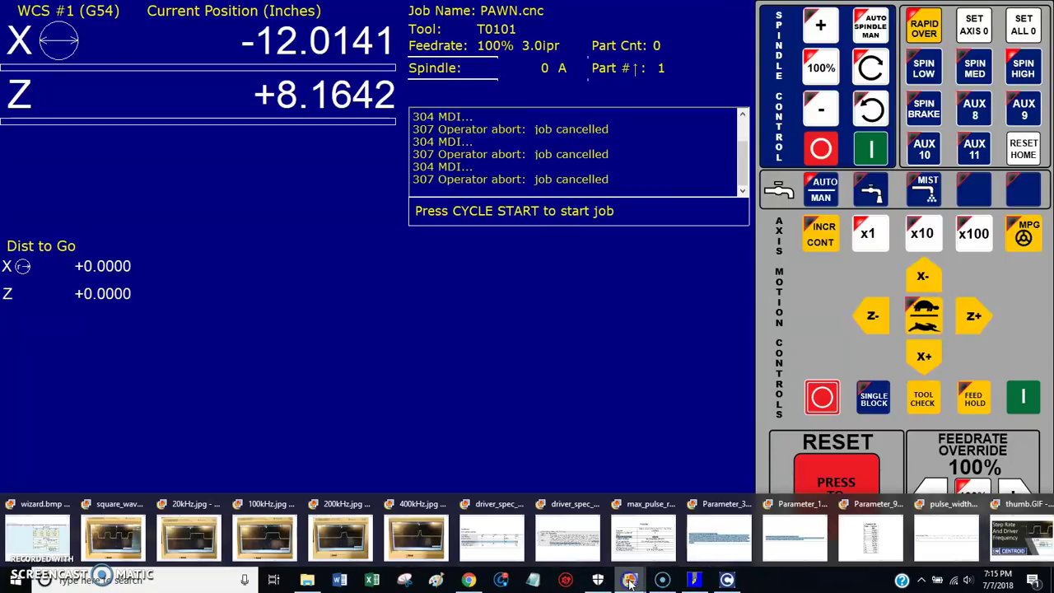
pyautogui.click(713, 536)
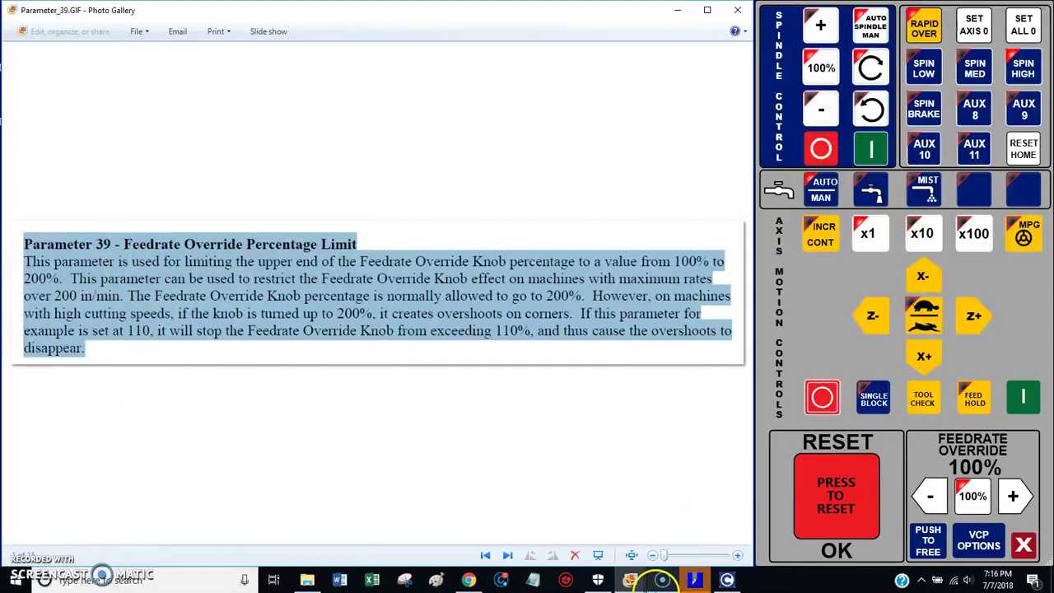
# Step: After entering the configuration password, set parameter 039 in the P0–P99 table to 105
pyautogui.click(694, 579)
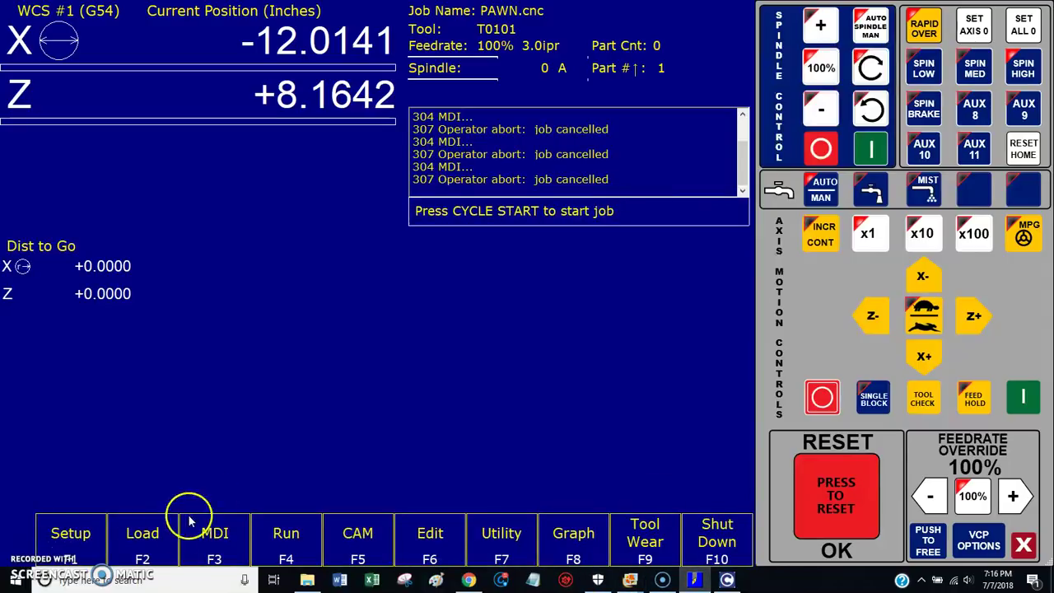
pyautogui.click(54, 533)
pyautogui.click(212, 535)
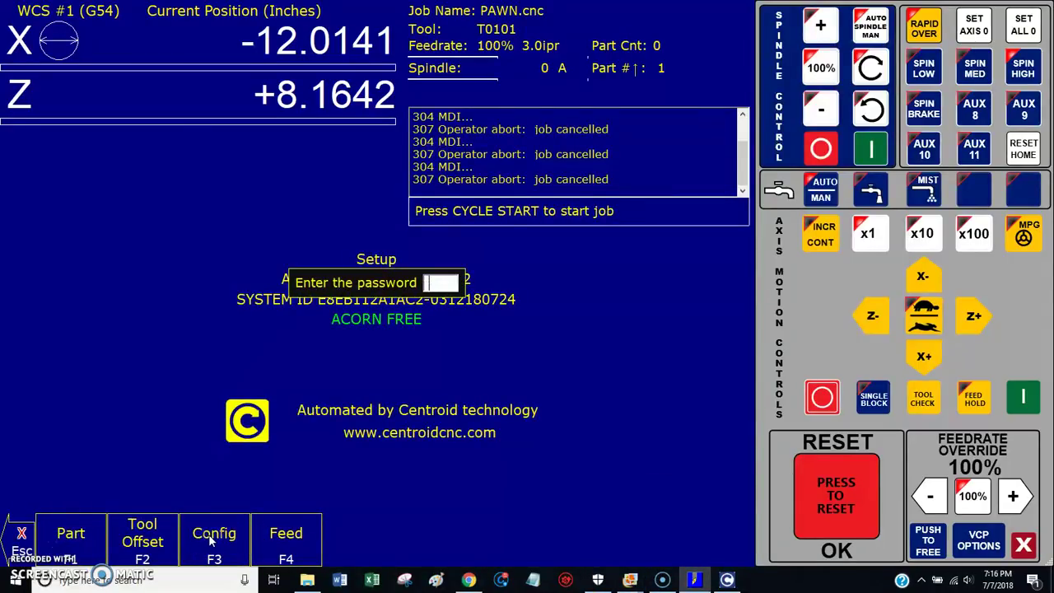
pyautogui.write('137')
pyautogui.press('Return')
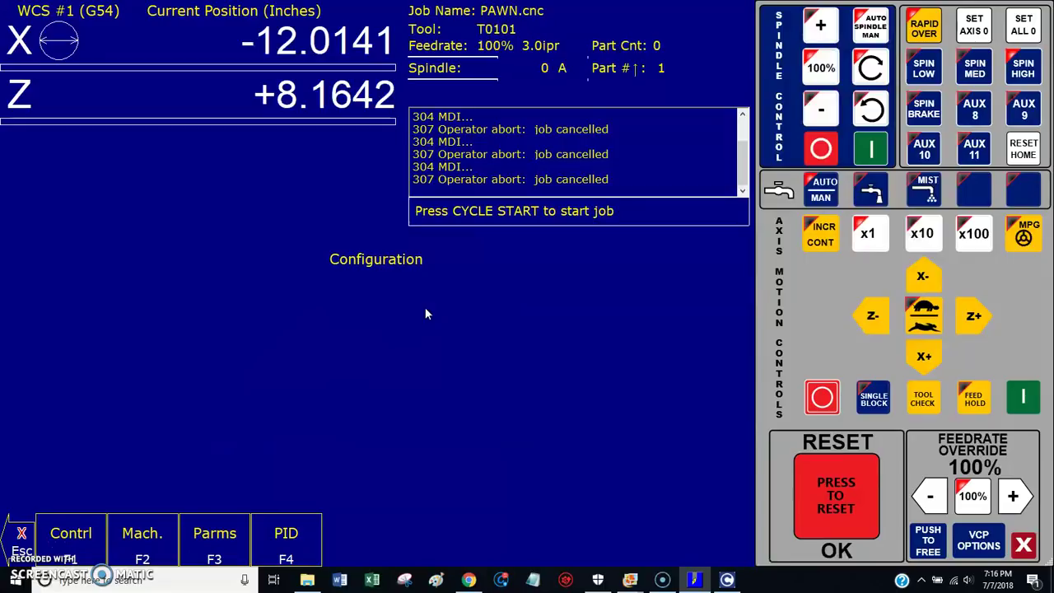
pyautogui.click(212, 532)
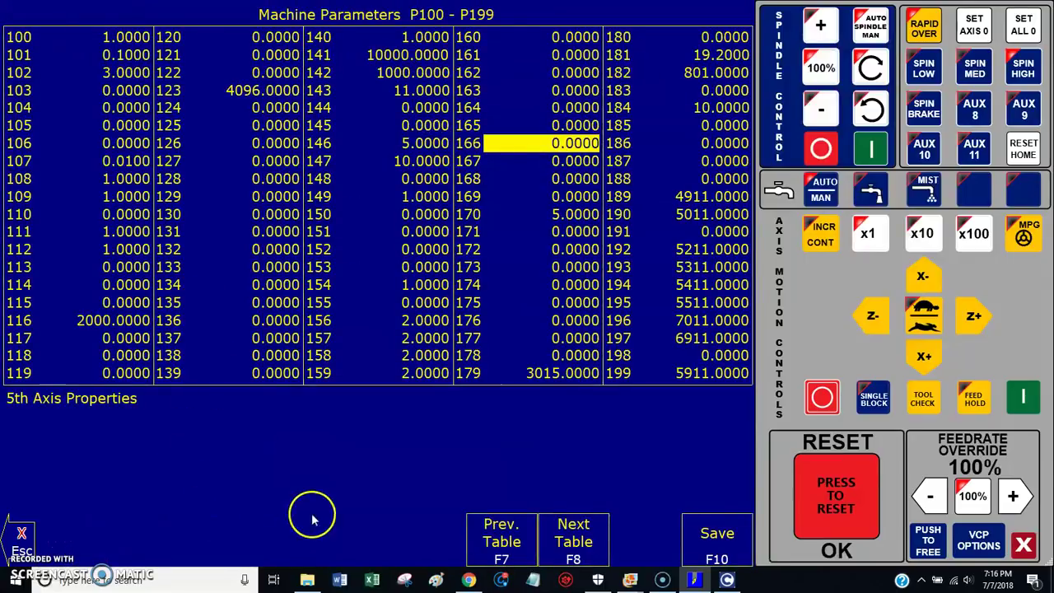
pyautogui.click(503, 545)
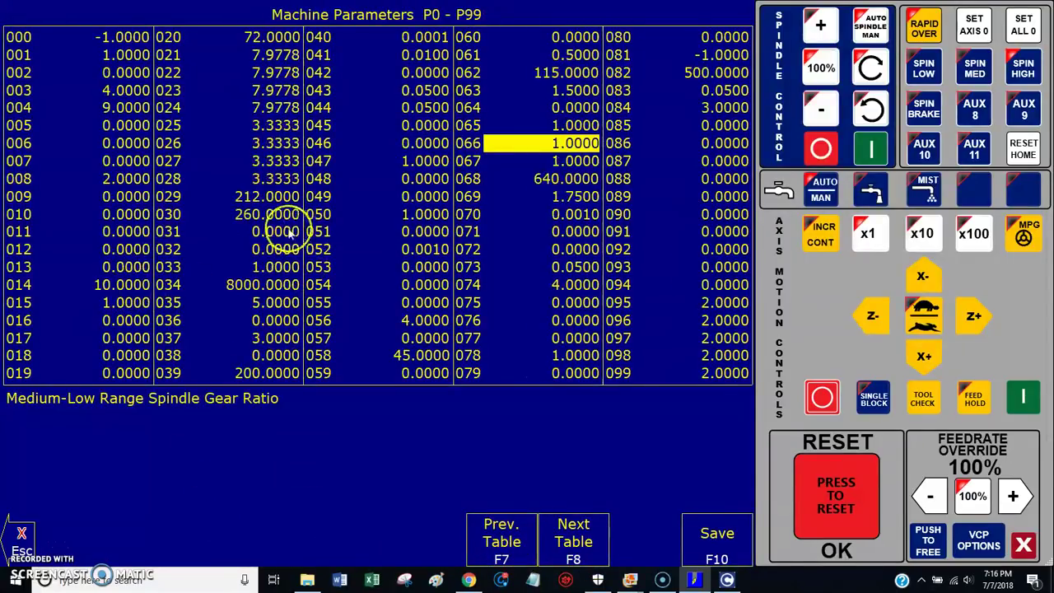
pyautogui.click(278, 373)
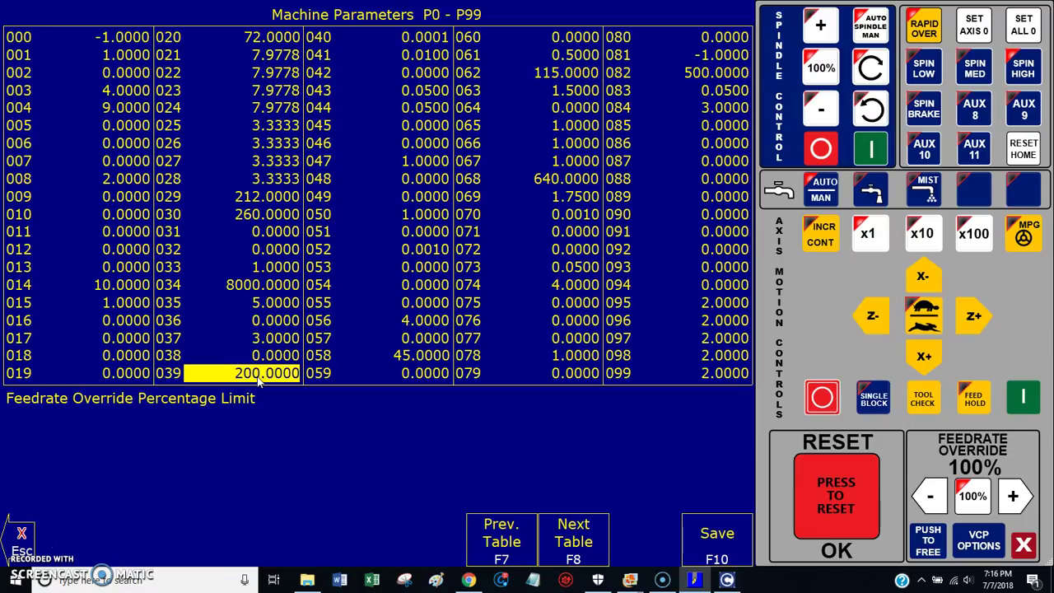
pyautogui.write('105')
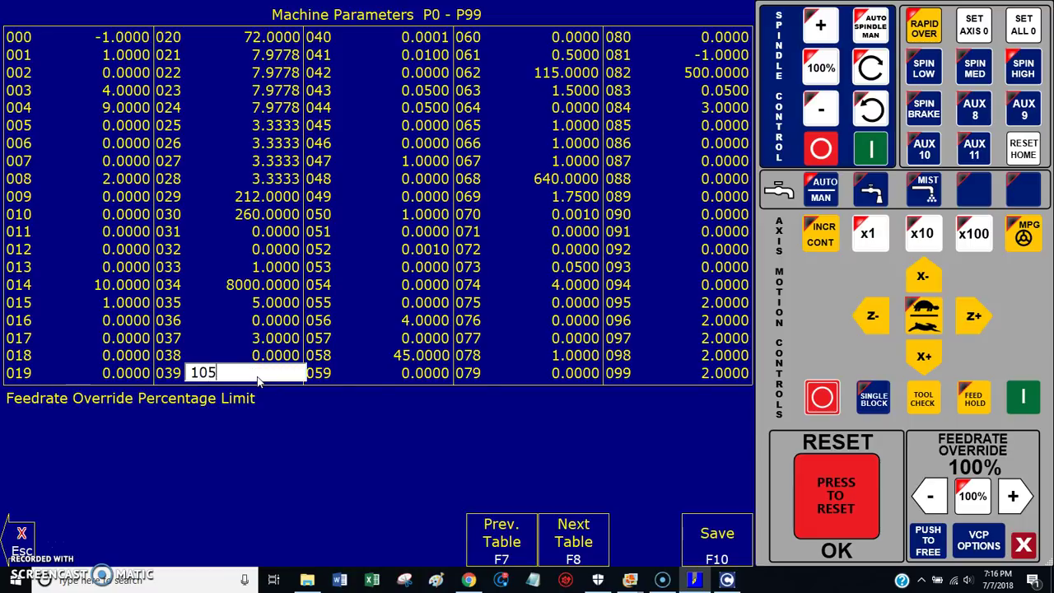
pyautogui.press('Return')
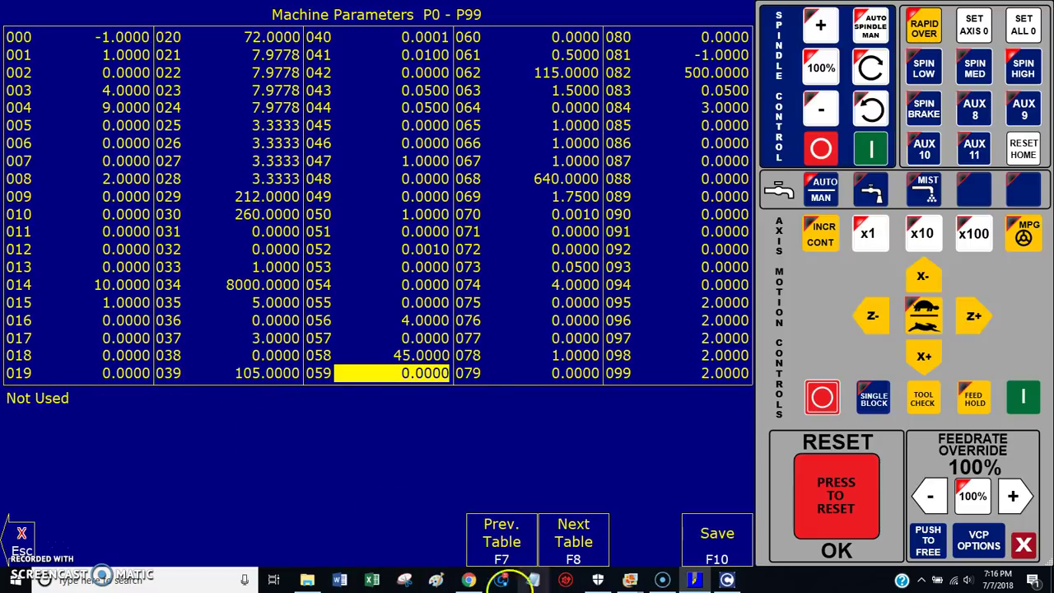
# Step: Save the changed machine parameters and return to MDI mode
pyautogui.click(731, 540)
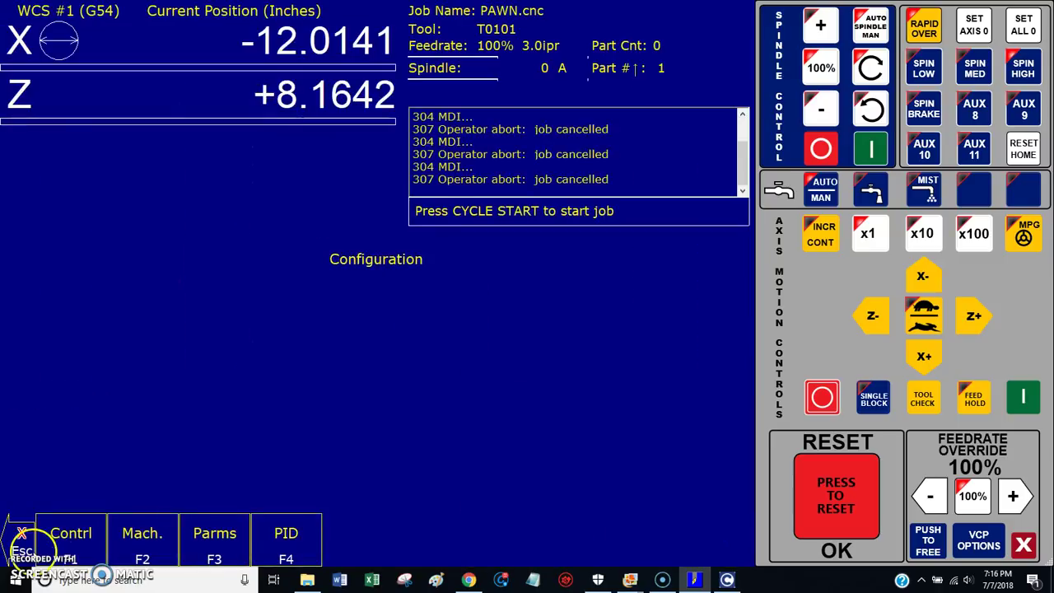
pyautogui.click(25, 533)
pyautogui.click(23, 533)
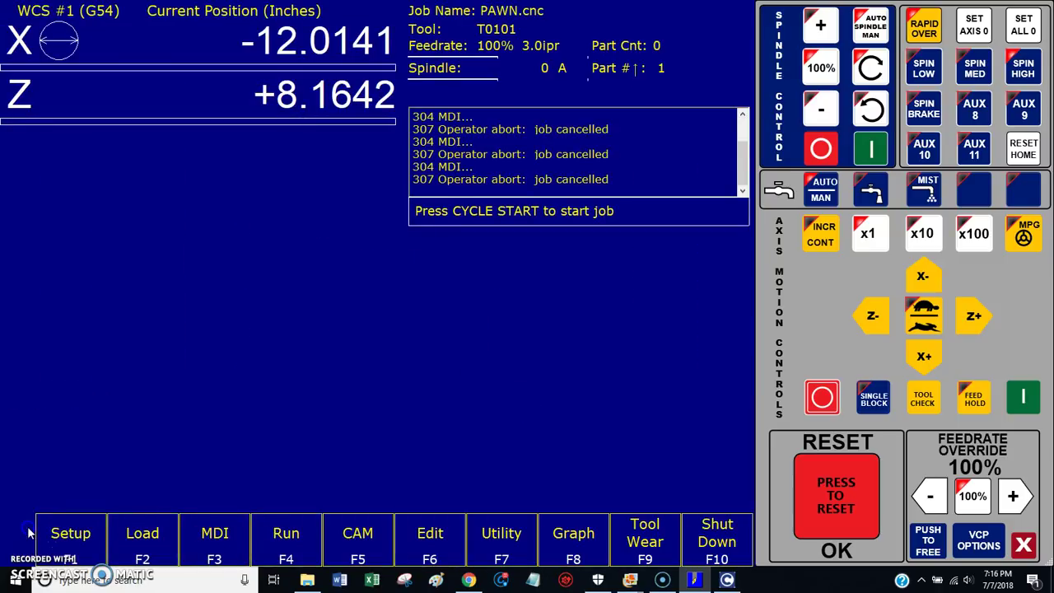
pyautogui.click(242, 541)
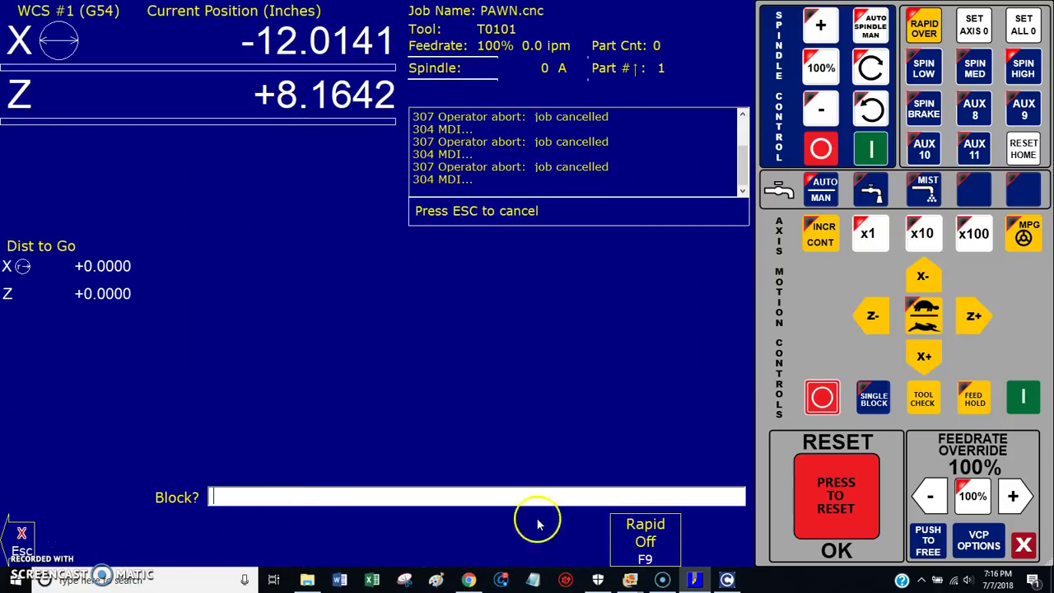
# Step: Step the feedrate override up and down, confirming it will not exceed 105%
pyautogui.click(1017, 495)
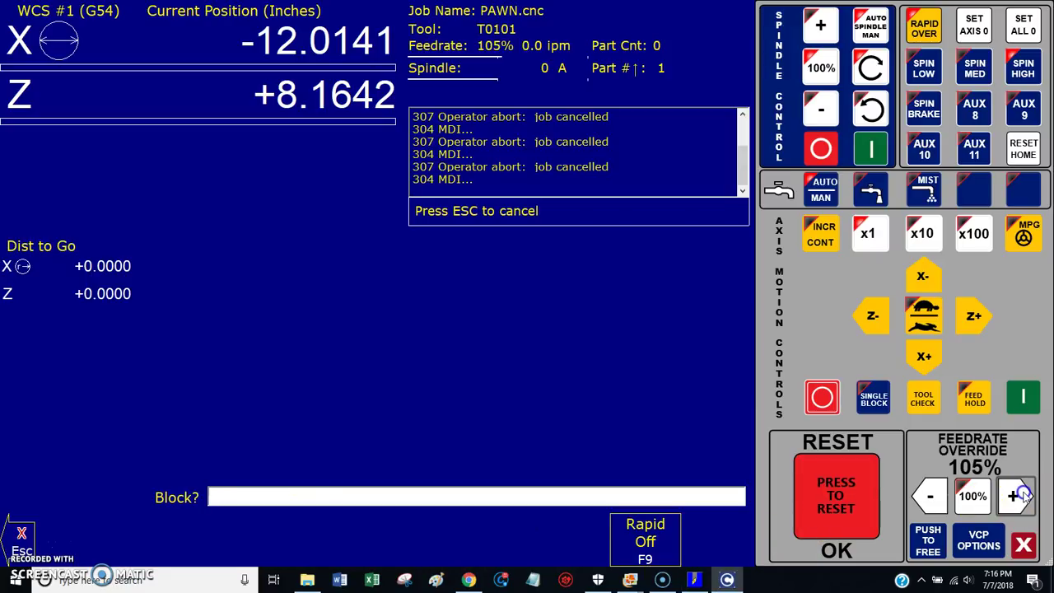
pyautogui.click(928, 495)
pyautogui.click(928, 495)
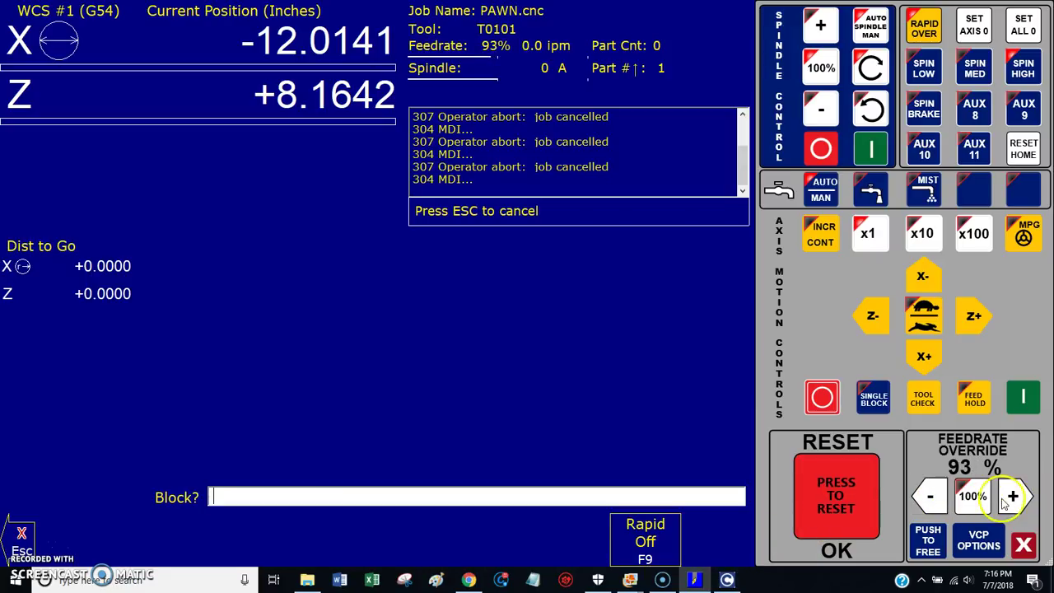
pyautogui.click(1010, 496)
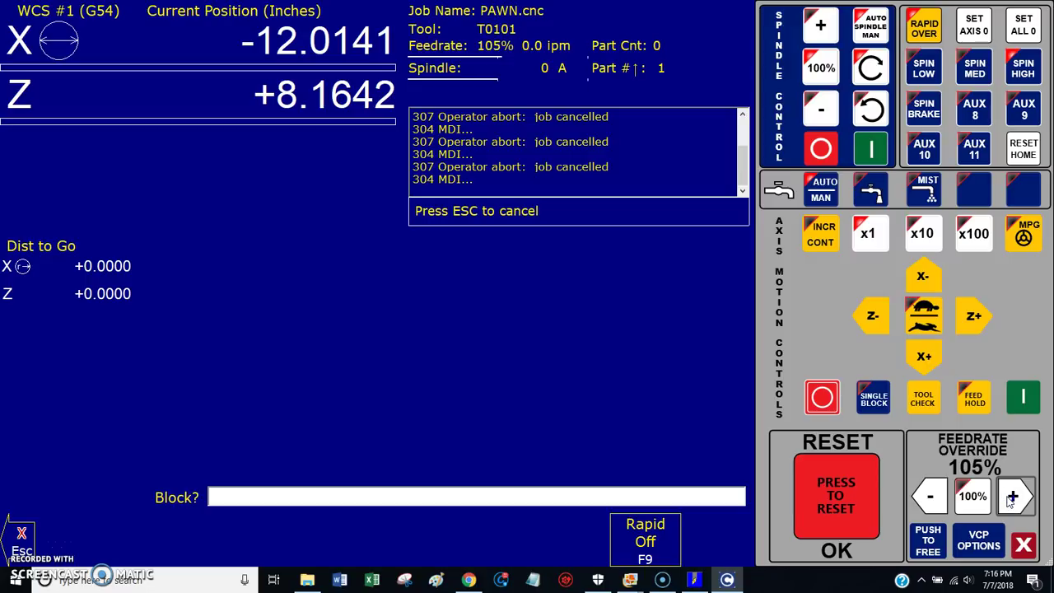
pyautogui.click(1010, 497)
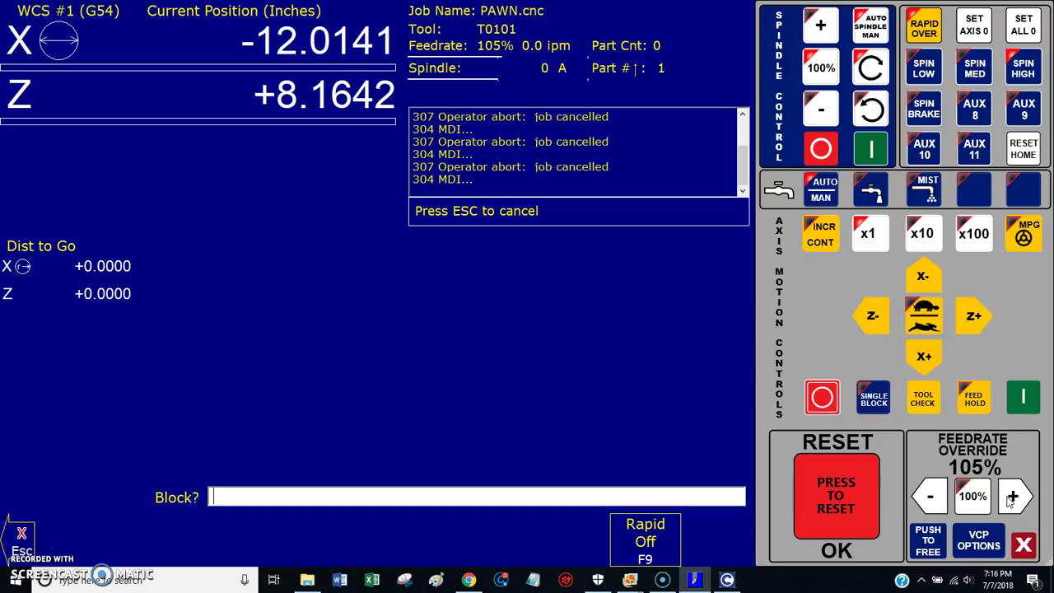
pyautogui.click(1011, 499)
pyautogui.click(1014, 498)
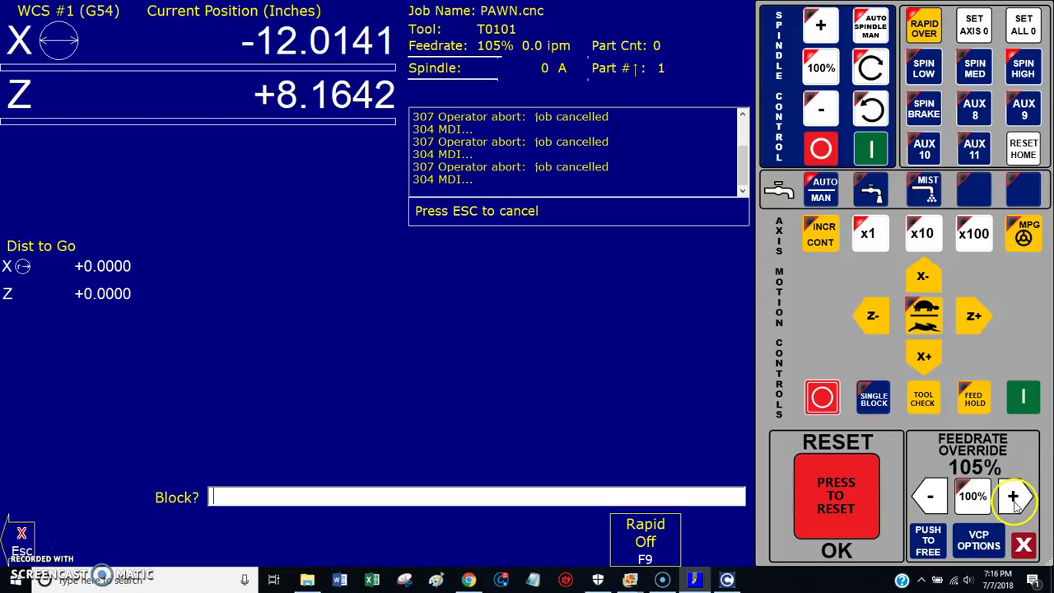